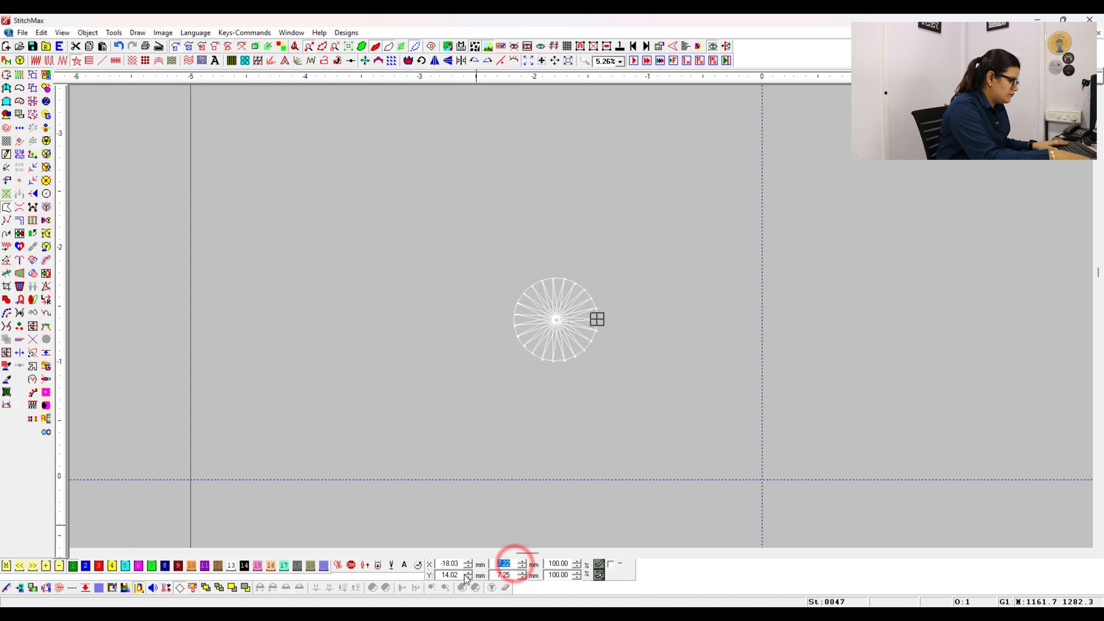
# Step: Scale the star-filled circle to about 4.94 mm wide and place a copy of it to its right
pyautogui.press('Return')
pyautogui.moveTo(549, 338); pyautogui.dragTo(623, 338)
# Step: Adjust the copied circle's star fill parameters to give it a large open centre
pyautogui.doubleClick(622, 338)
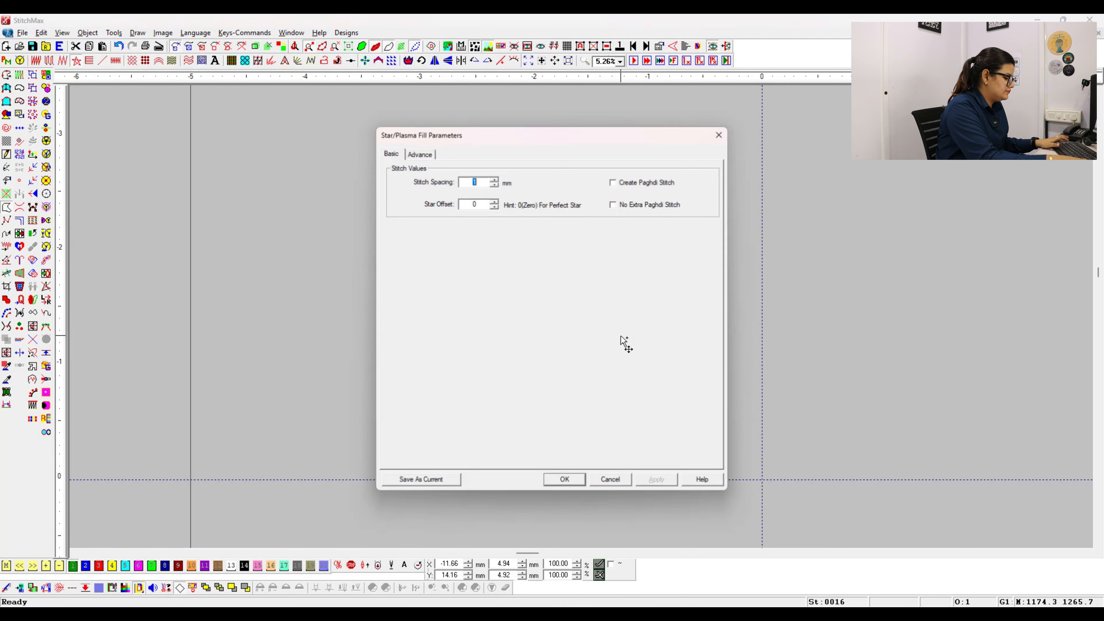
pyautogui.press('Return')
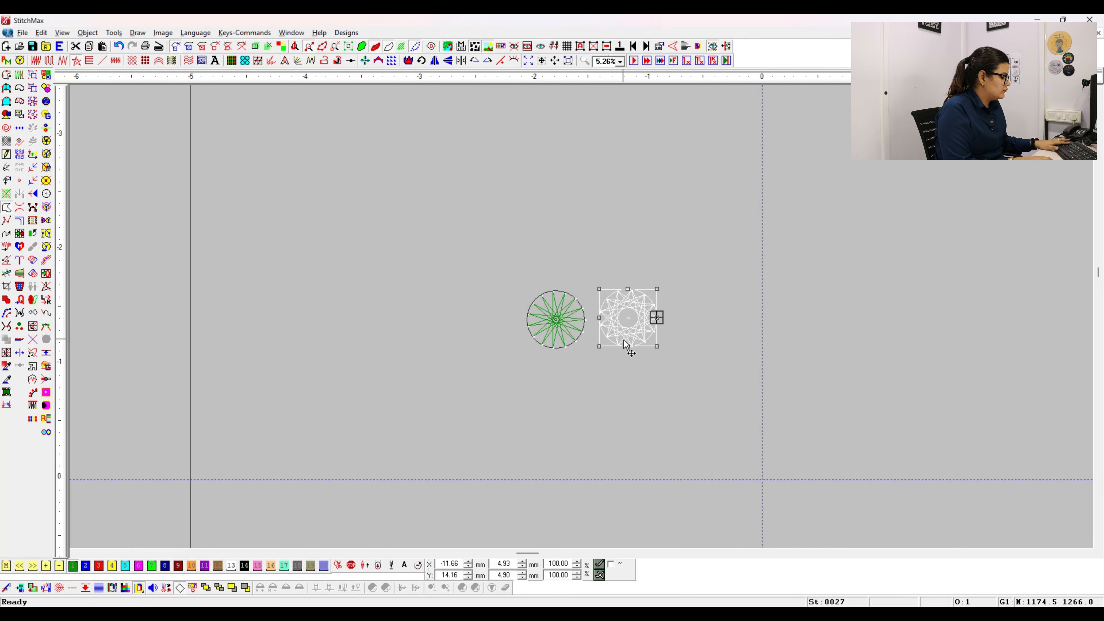
pyautogui.doubleClick(626, 346)
pyautogui.press('Return')
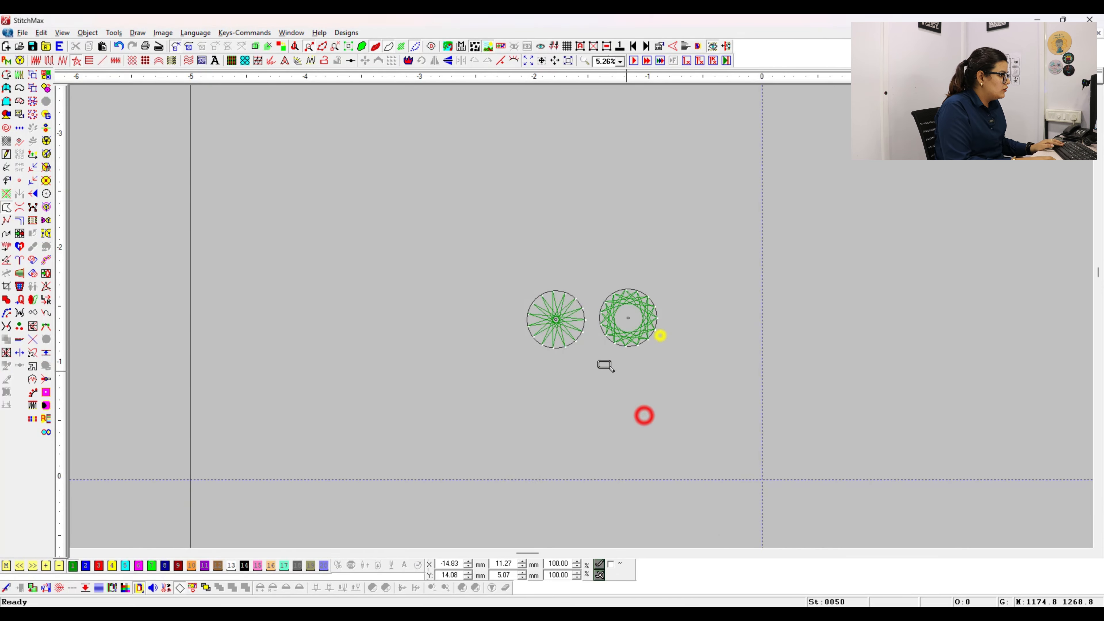
# Step: Draw a straight horizontal line about 14.88 mm long above the two circles
pyautogui.moveTo(434, 242); pyautogui.dragTo(783, 372)
pyautogui.click(678, 353)
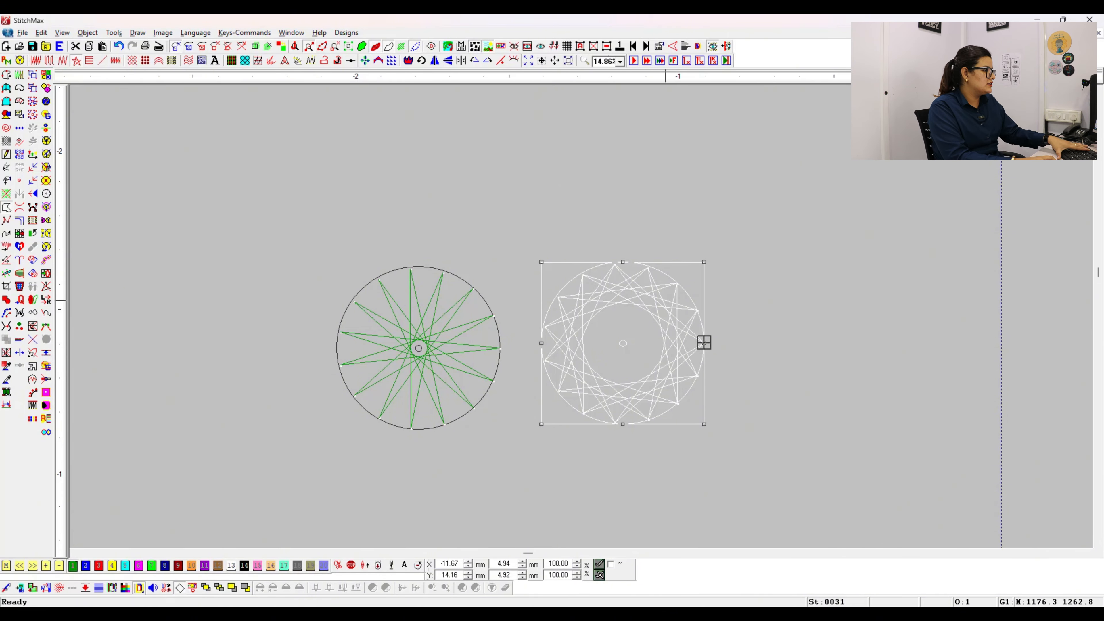
pyautogui.click(254, 162)
pyautogui.click(734, 162)
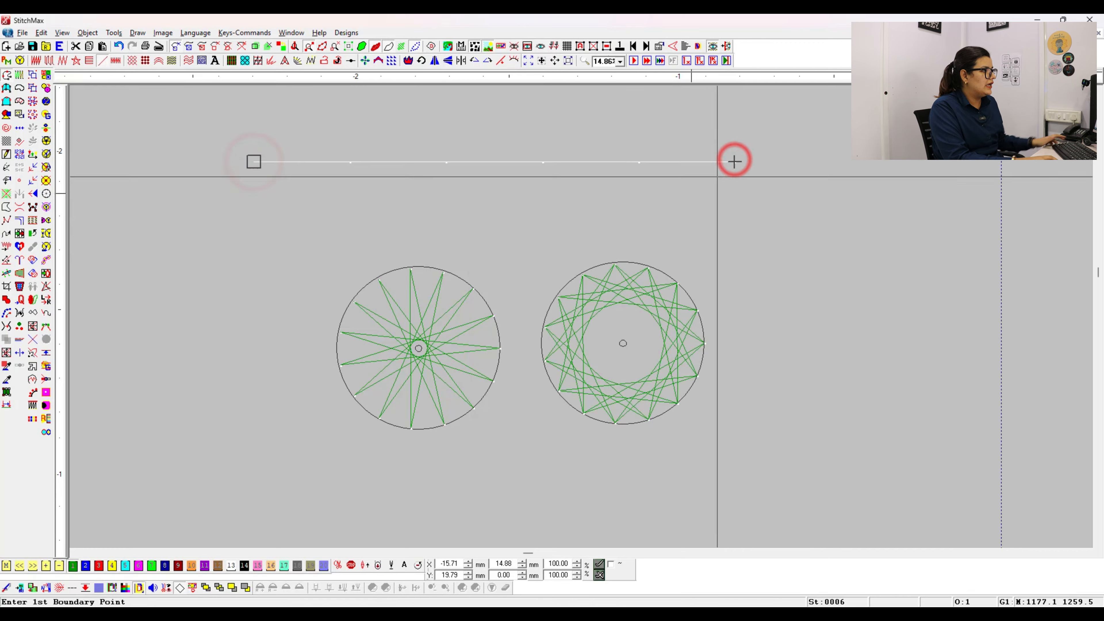
# Step: Place copies of the open-centred circle around the line and rotate the one above it a quarter turn clockwise
pyautogui.click(619, 303)
pyautogui.moveTo(623, 334); pyautogui.dragTo(538, 210)
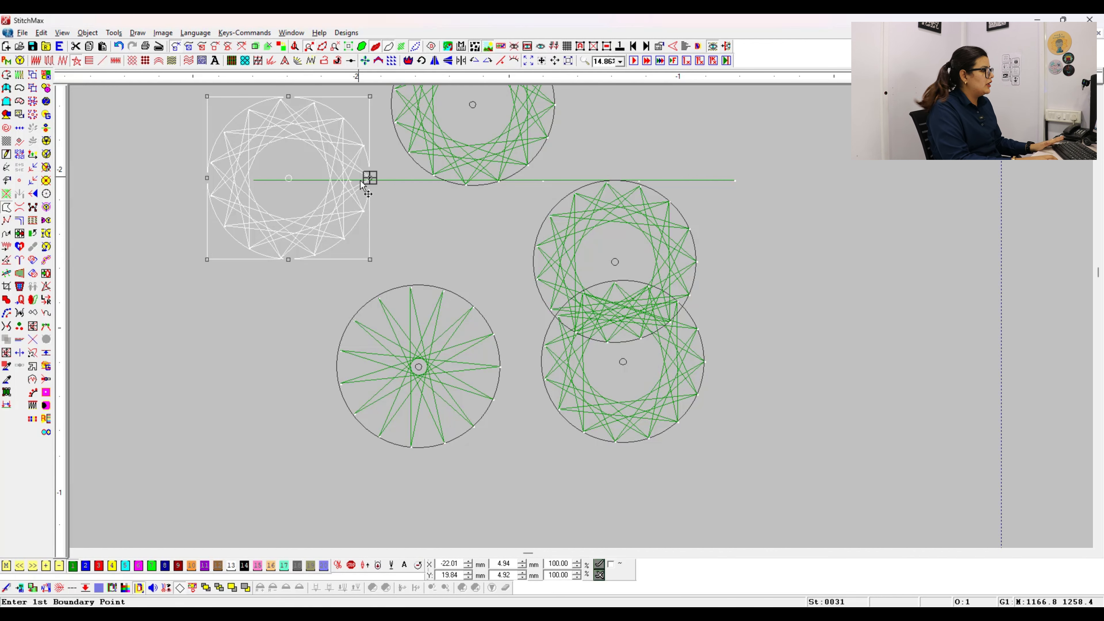
pyautogui.click(451, 141)
pyautogui.scroll(3, 518, 204)
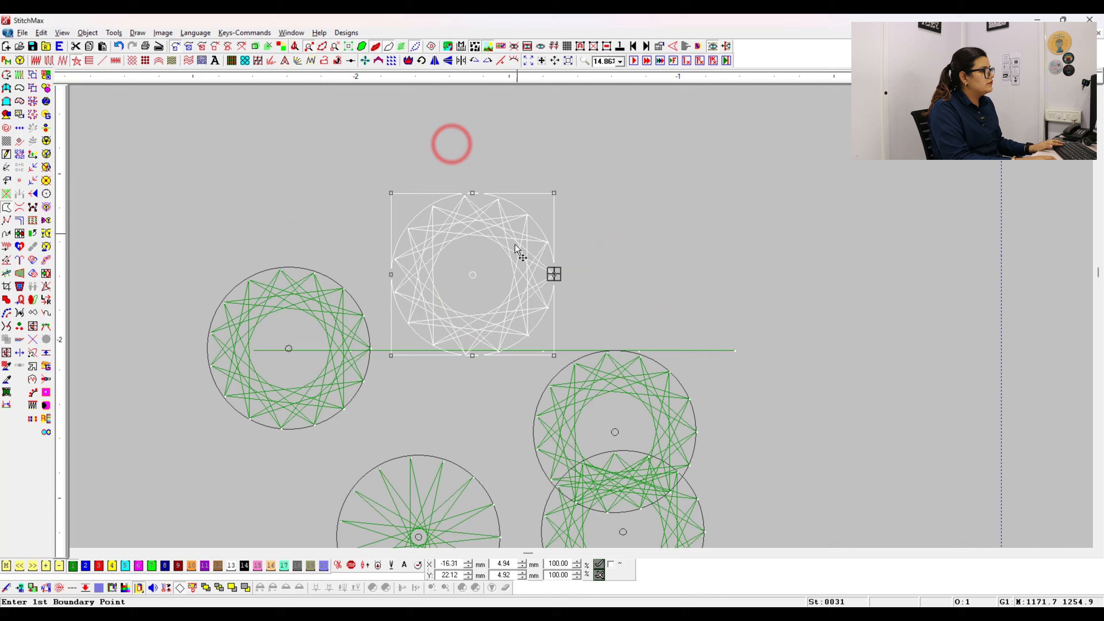
pyautogui.click(491, 285)
pyautogui.click(488, 60)
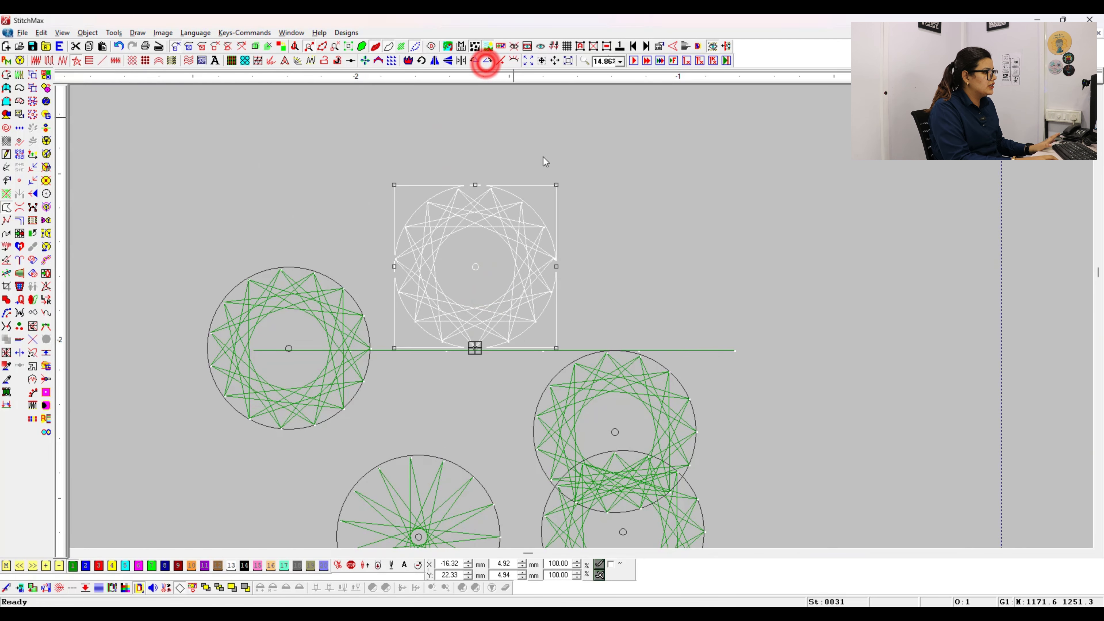
# Step: Move the copy below the line to the right and rotate it a quarter turn counter-clockwise so its end point meets the line
pyautogui.click(656, 380)
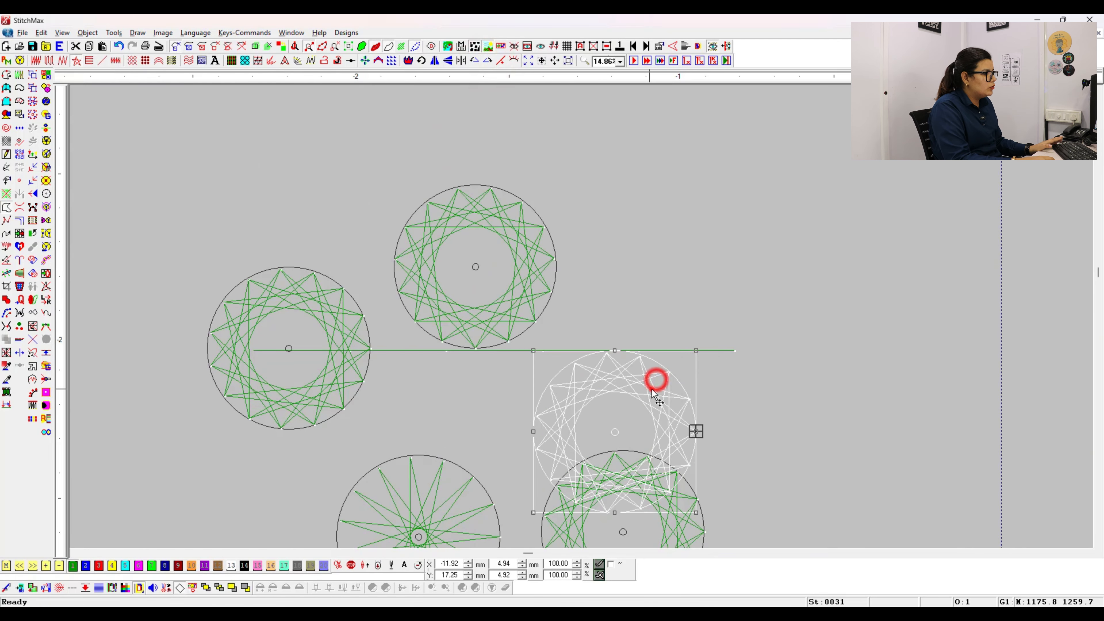
pyautogui.moveTo(653, 391); pyautogui.dragTo(694, 391)
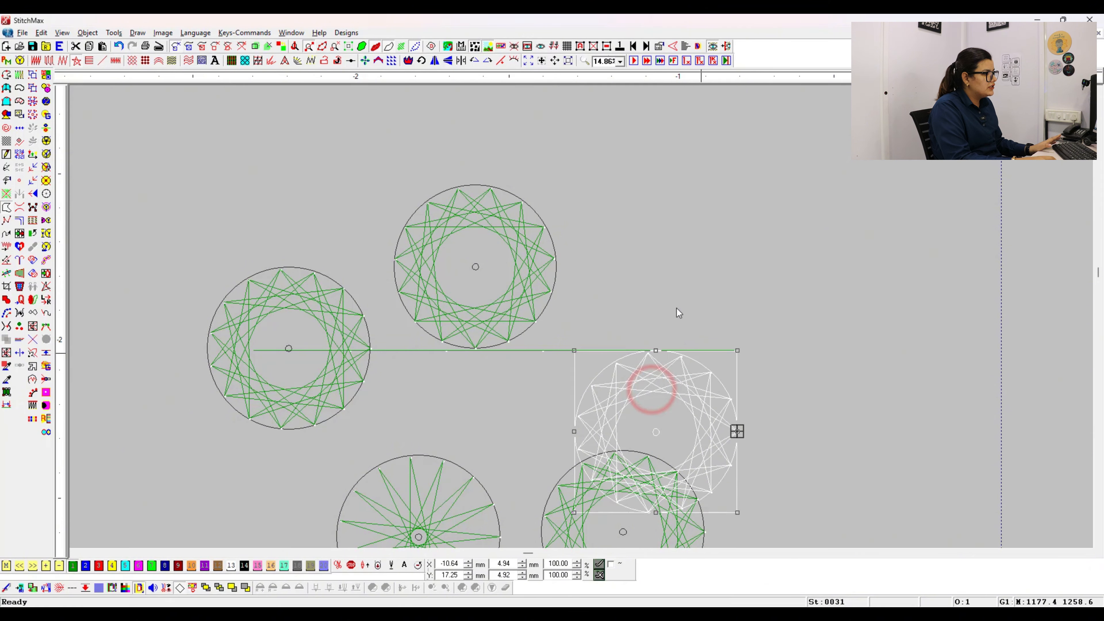
pyautogui.click(474, 61)
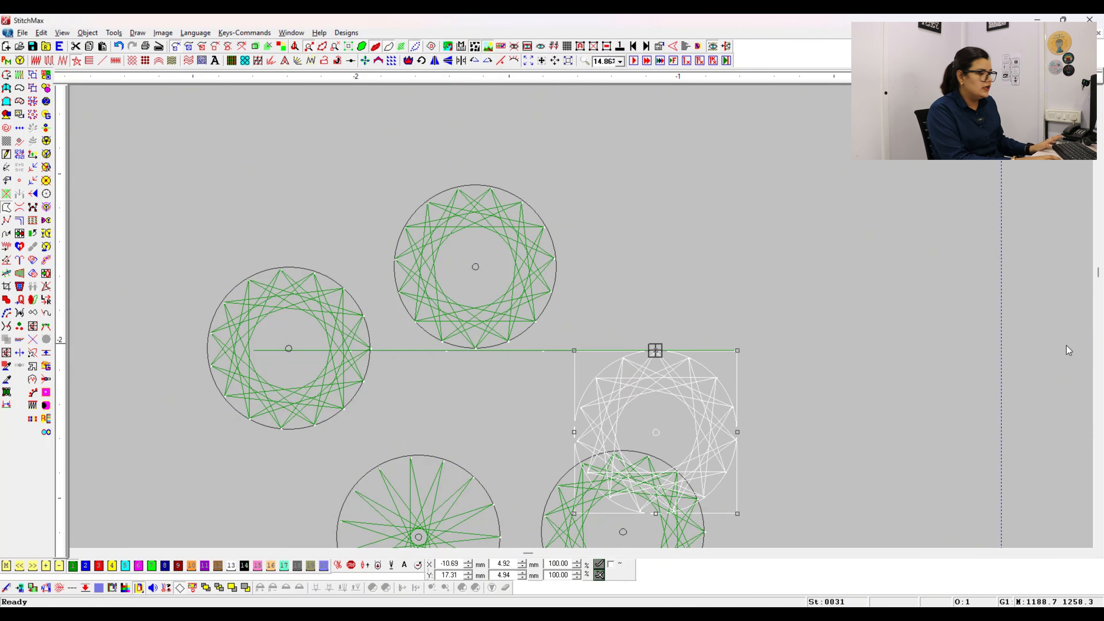
# Step: Delete the three extra copies of the open-centred circle placed around the line
pyautogui.scroll(-6, 984, 386)
pyautogui.click(730, 137)
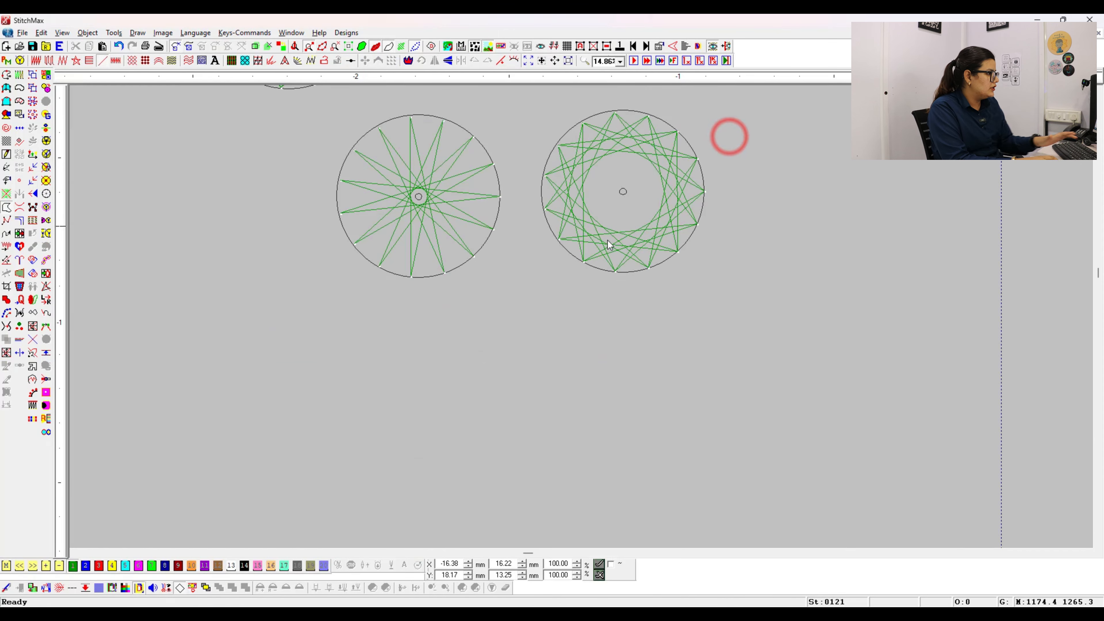
pyautogui.scroll(3, 609, 245)
pyautogui.click(444, 328)
pyautogui.click(621, 334)
pyautogui.click(340, 201)
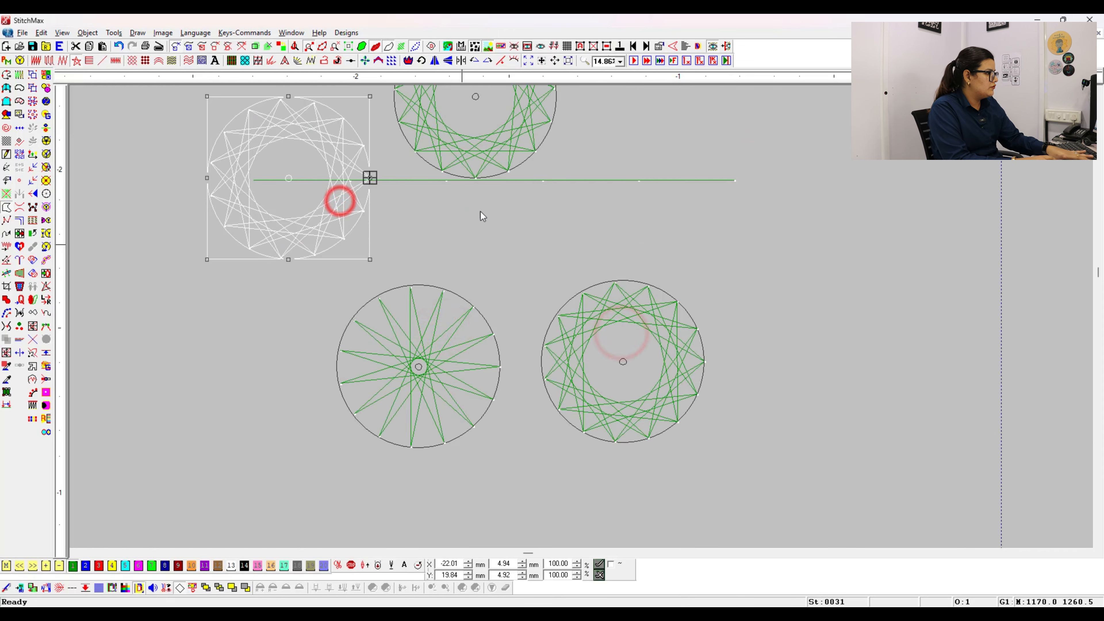
pyautogui.click(480, 157)
# Step: Select both filled circles and add them to the raw styles under the names 01 and 02
pyautogui.click(392, 324)
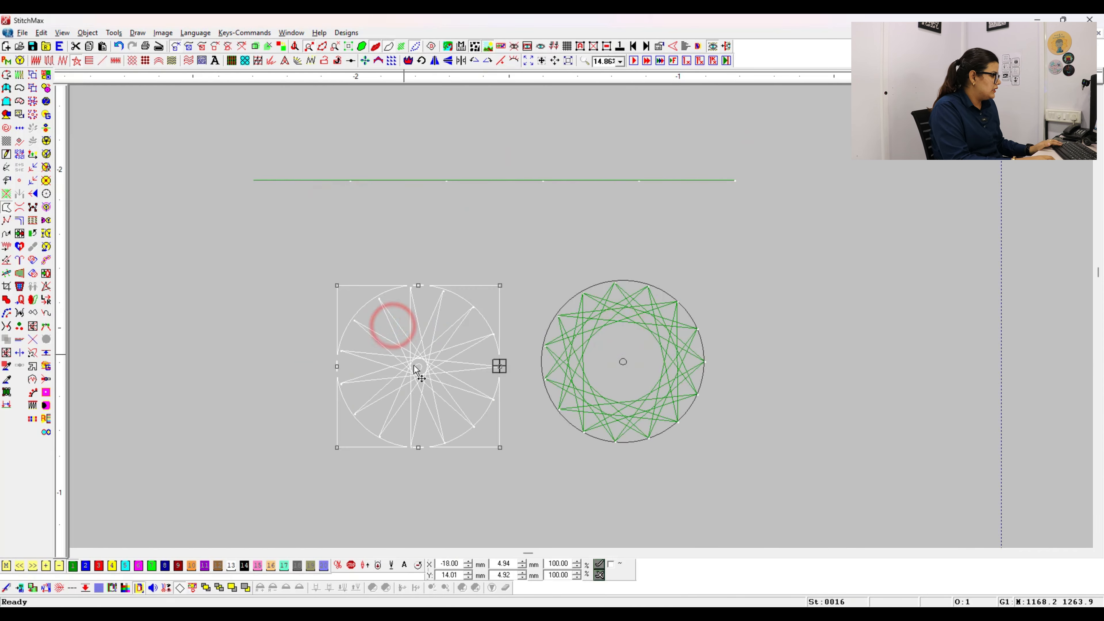
pyautogui.keyDown('shift'); pyautogui.click(609, 306); pyautogui.keyUp('shift')
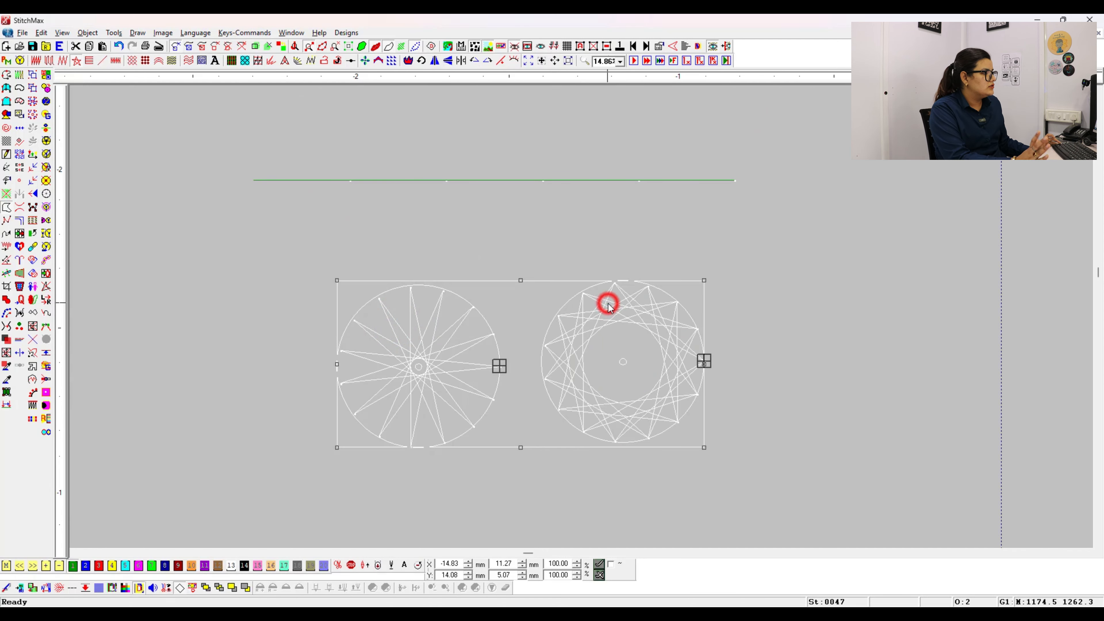
pyautogui.click(115, 34)
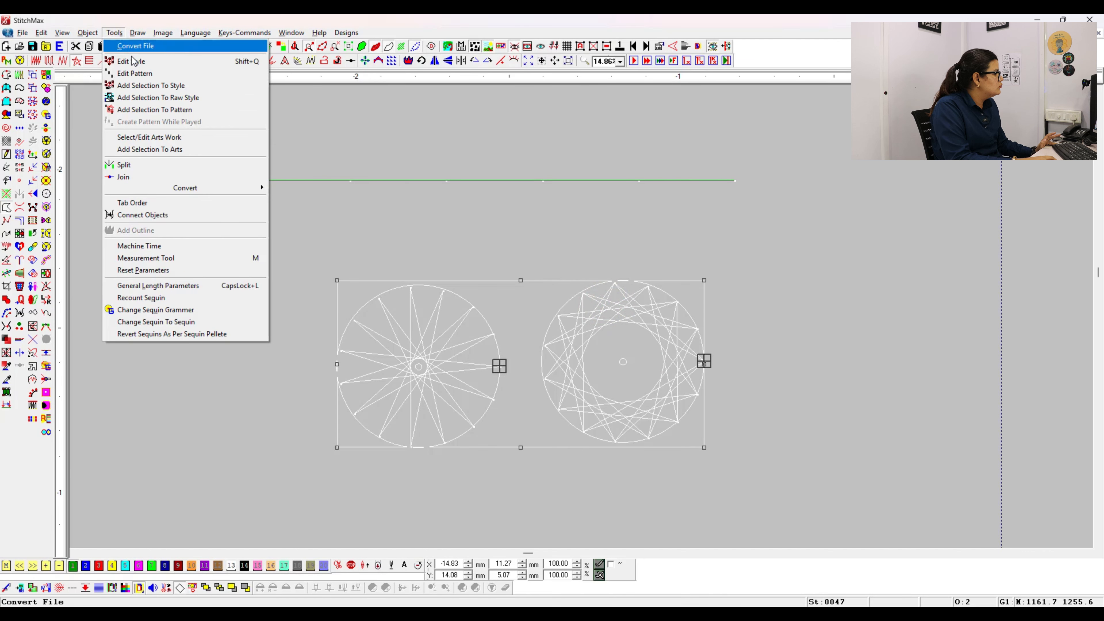
pyautogui.click(157, 97)
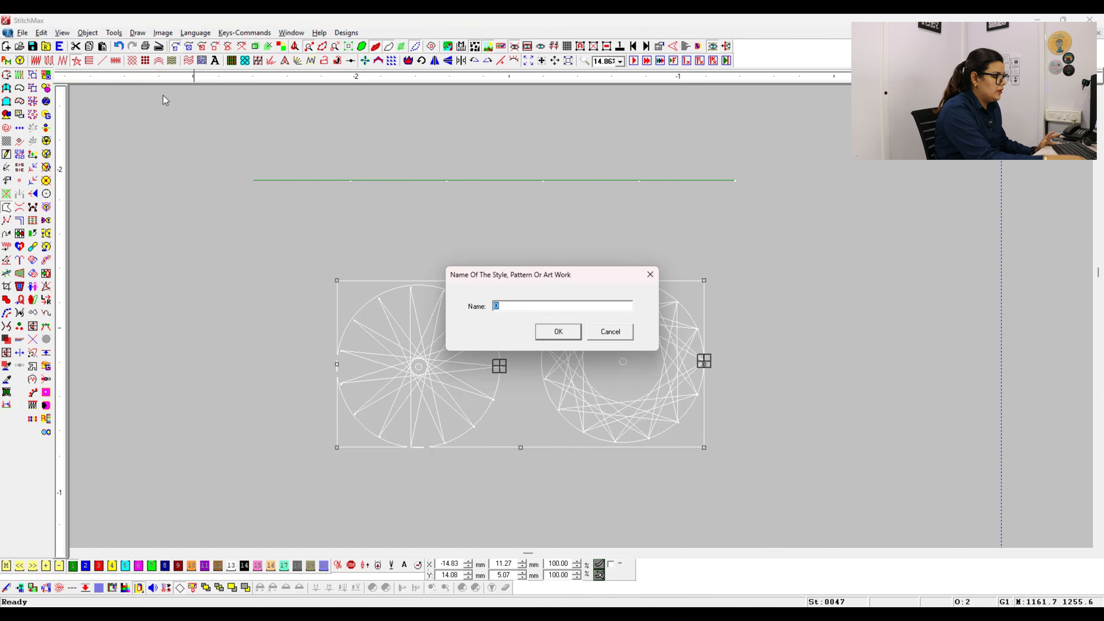
pyautogui.press('Return')
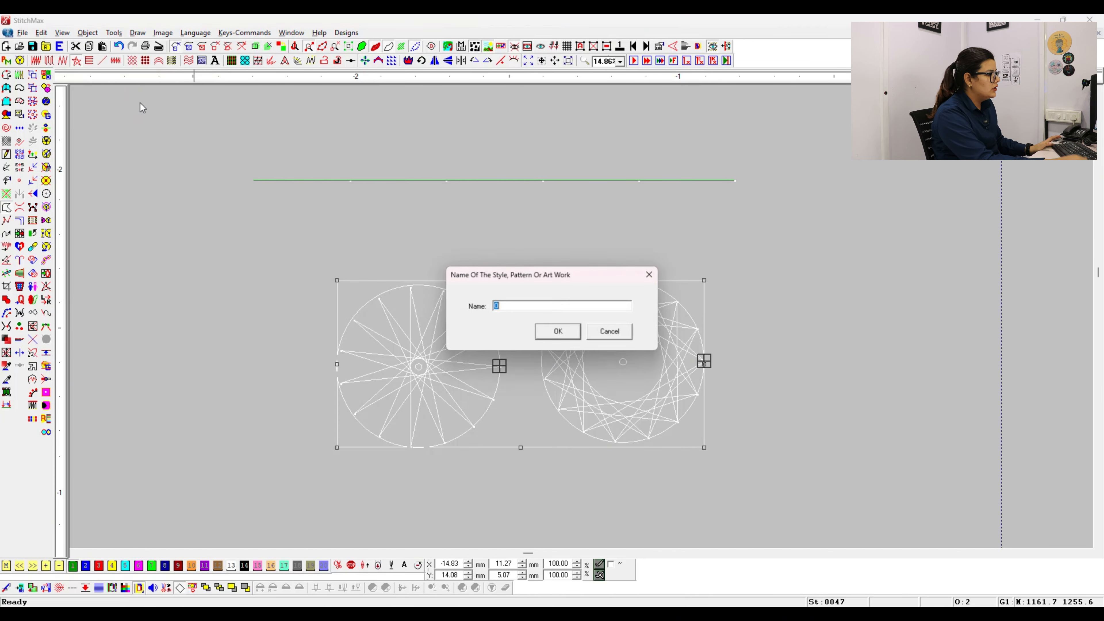
pyautogui.press('Return')
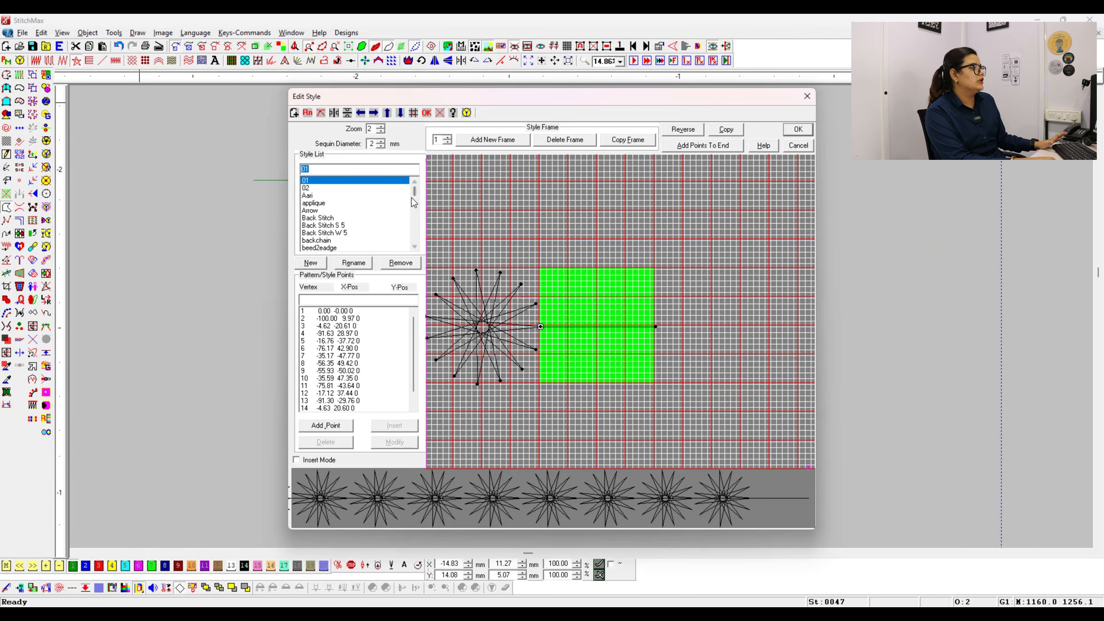
# Step: In the style editor, shift style 01 to the right until its star fits inside the green frame
pyautogui.click(306, 188)
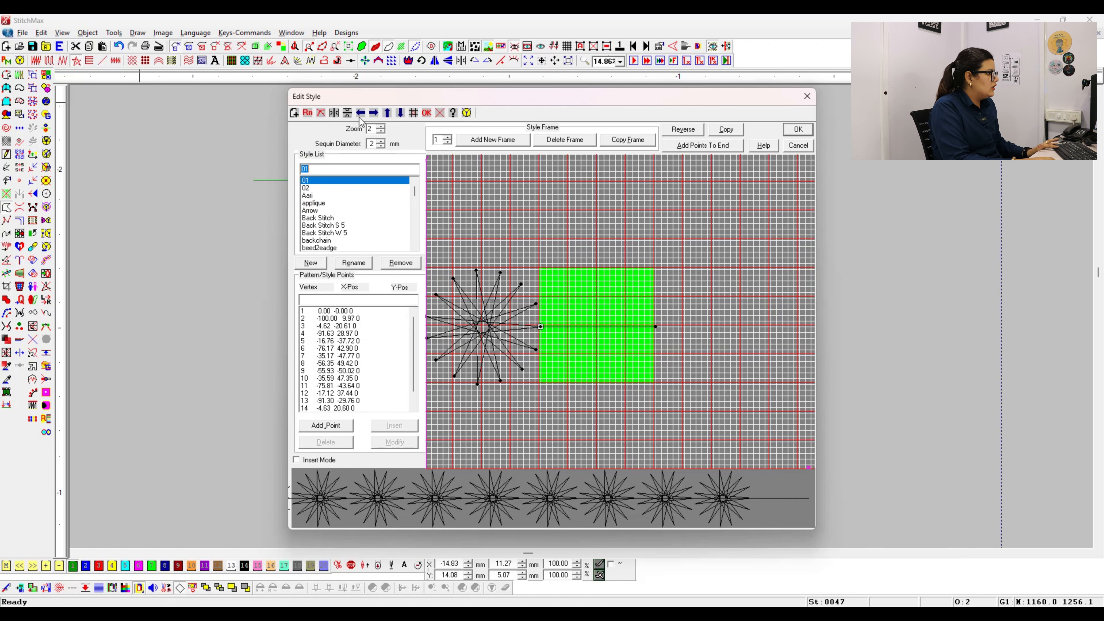
pyautogui.click(374, 113)
pyautogui.click(374, 113)
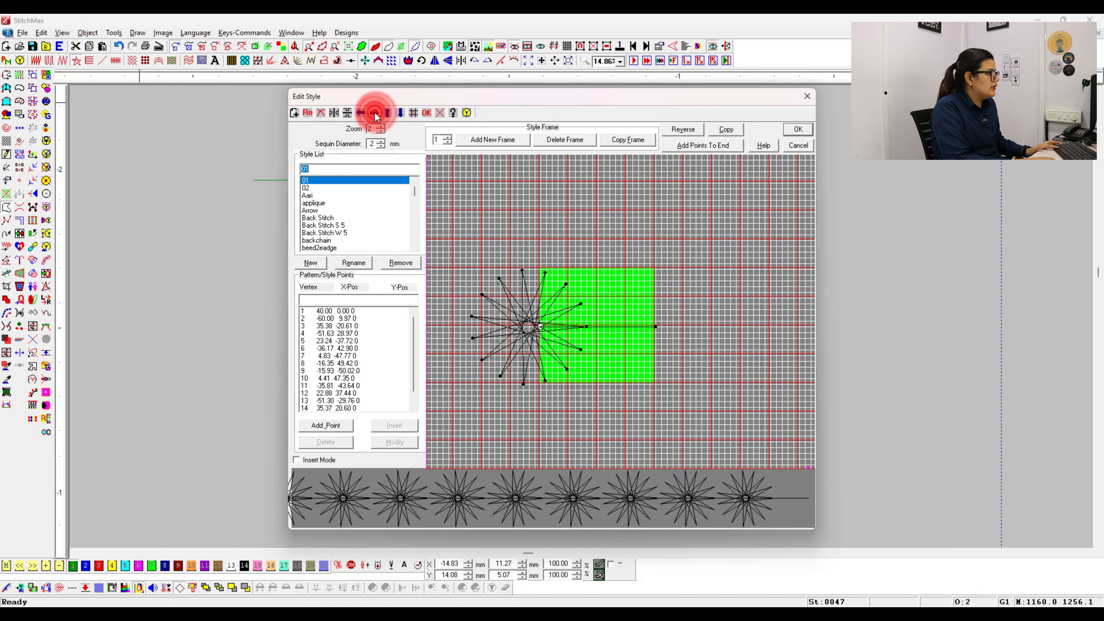
pyautogui.click(374, 113)
pyautogui.click(374, 113)
pyautogui.click(373, 113)
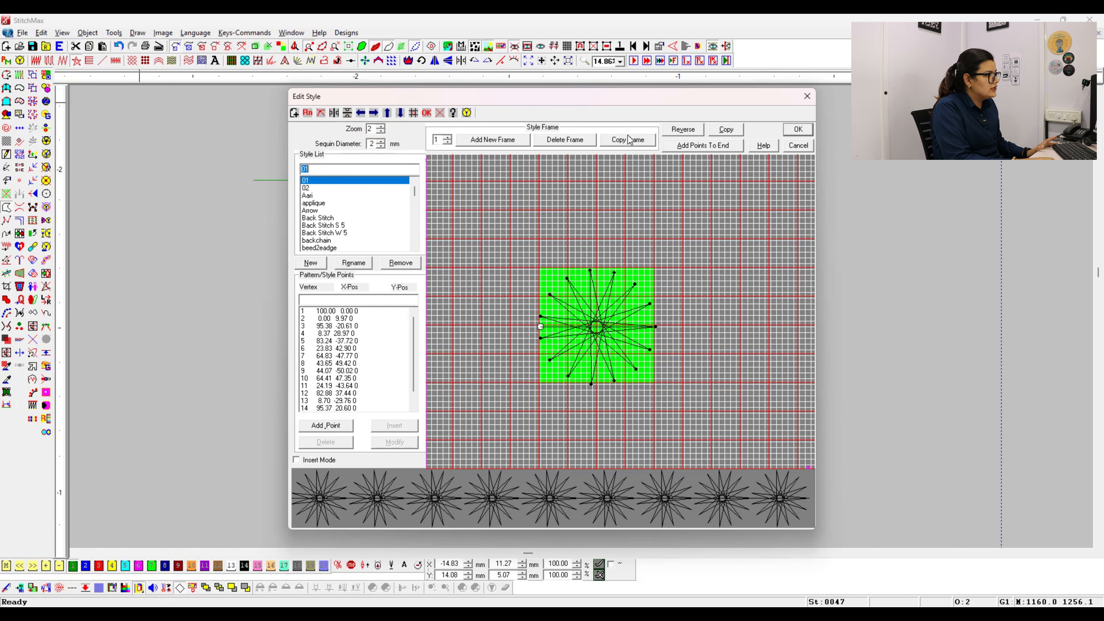
# Step: Copy style 02 into style 01 as an additional frame
pyautogui.click(620, 142)
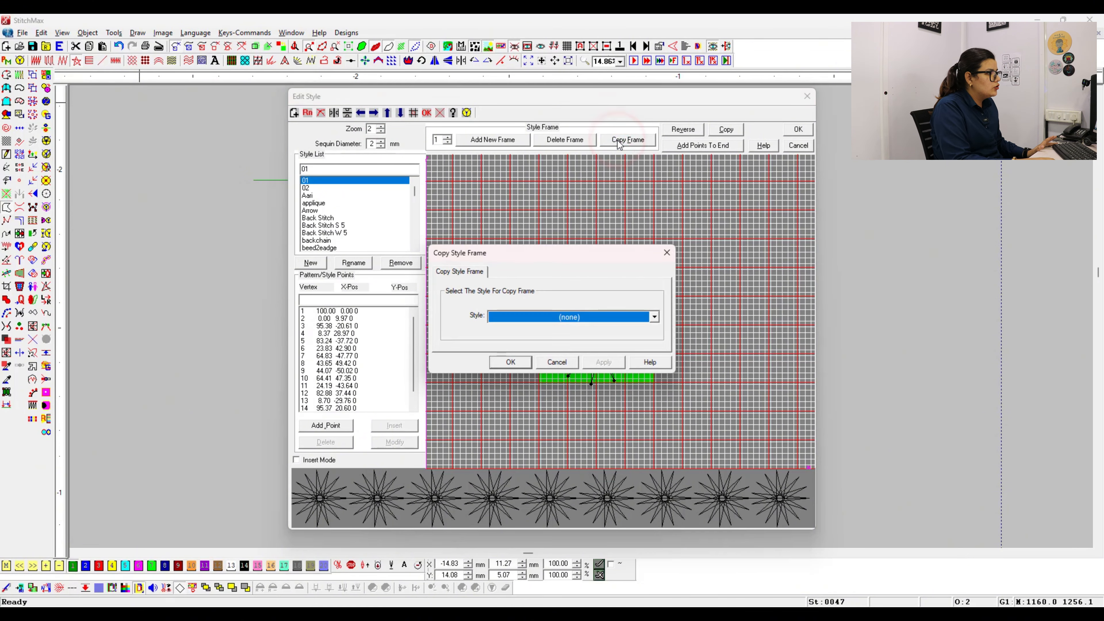
pyautogui.click(522, 316)
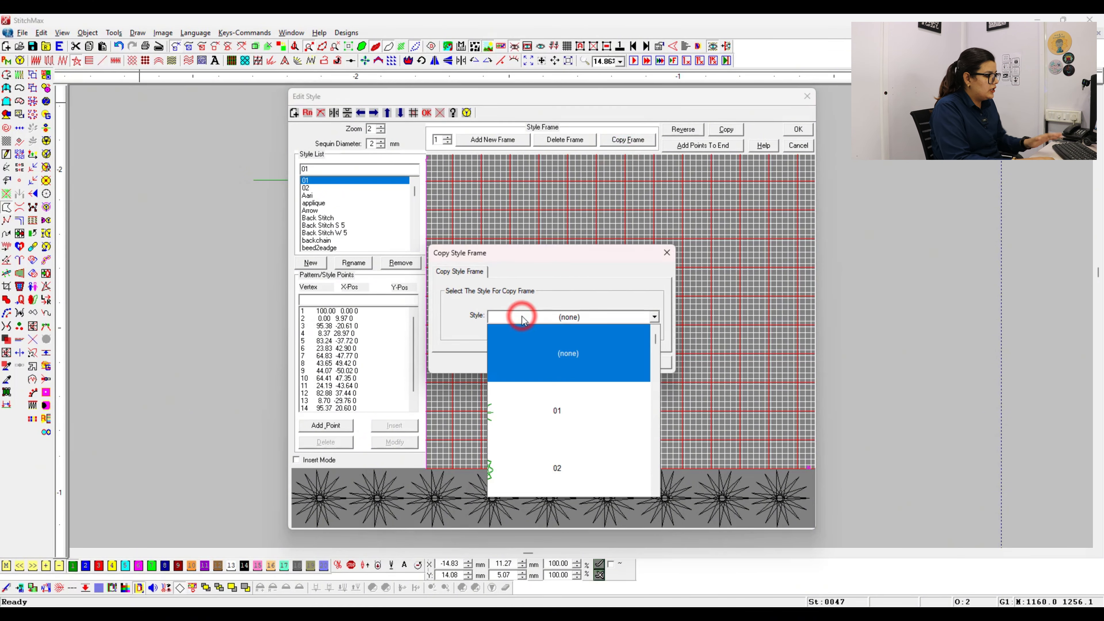
pyautogui.press('Down')
pyautogui.press('Down')
pyautogui.click(547, 462)
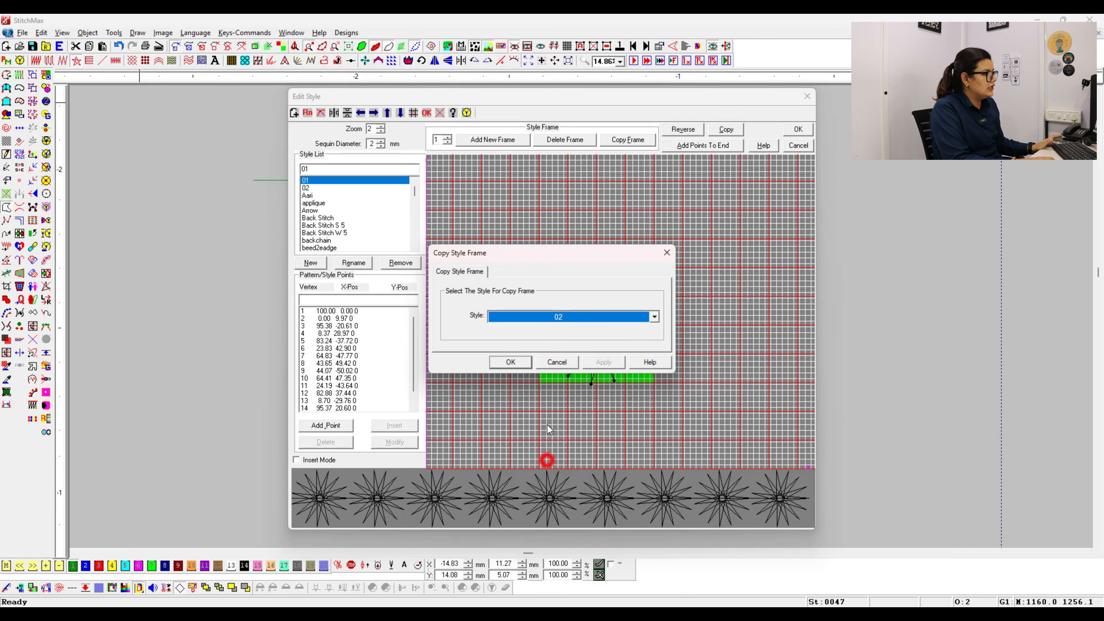
pyautogui.click(513, 362)
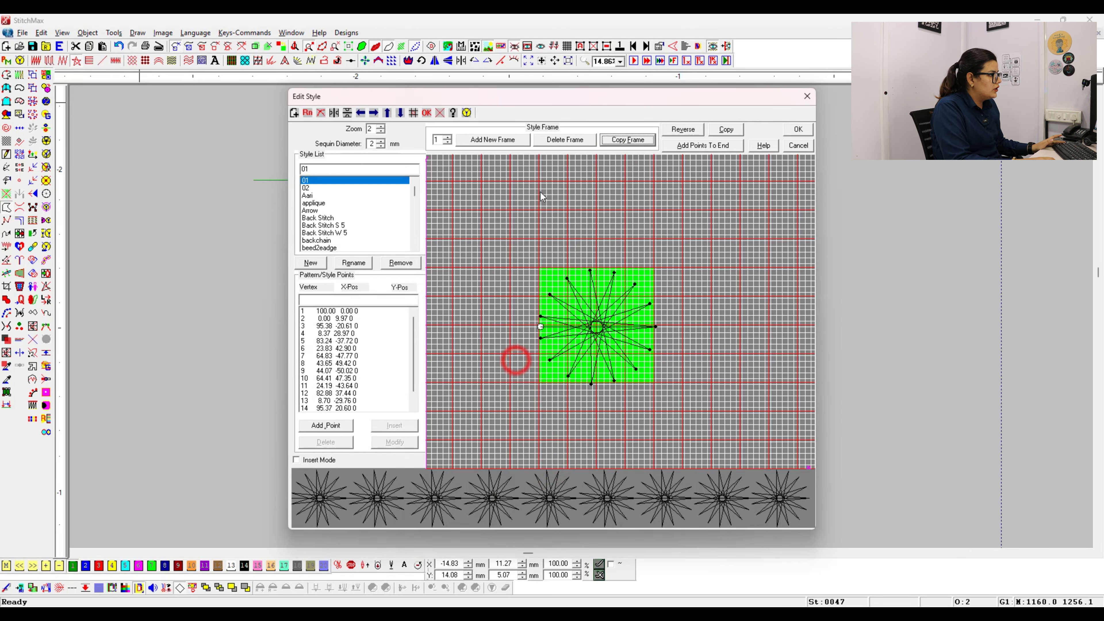
# Step: Shift frame 2 of style 01 right until it fits inside the green frame, and accept the style edits
pyautogui.click(447, 136)
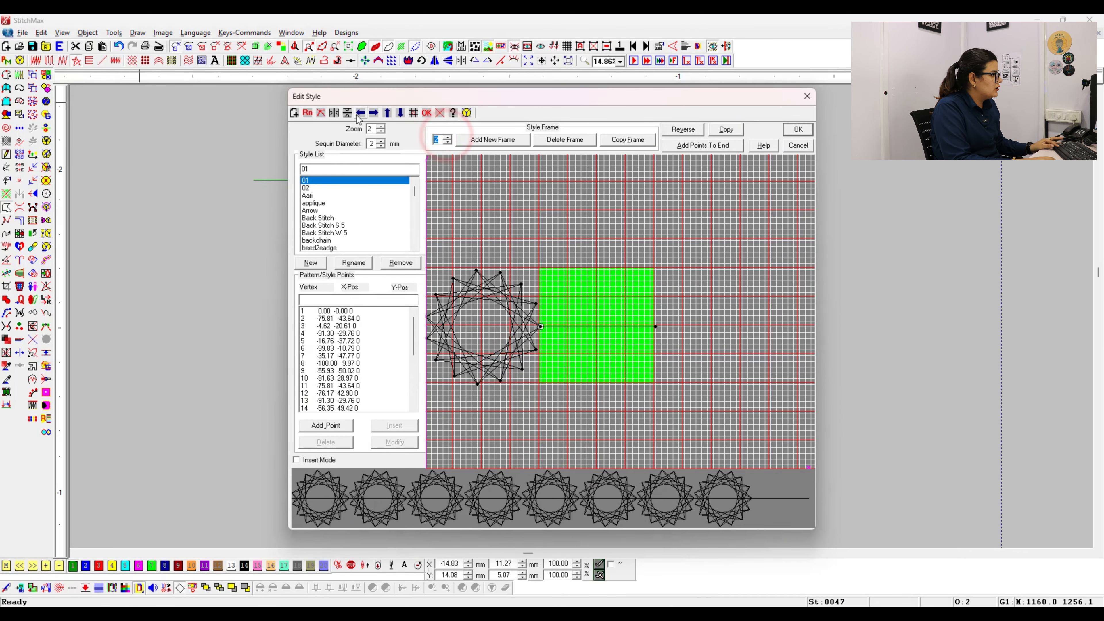
pyautogui.click(376, 113)
pyautogui.click(375, 113)
pyautogui.click(375, 113)
pyautogui.click(376, 113)
pyautogui.click(376, 113)
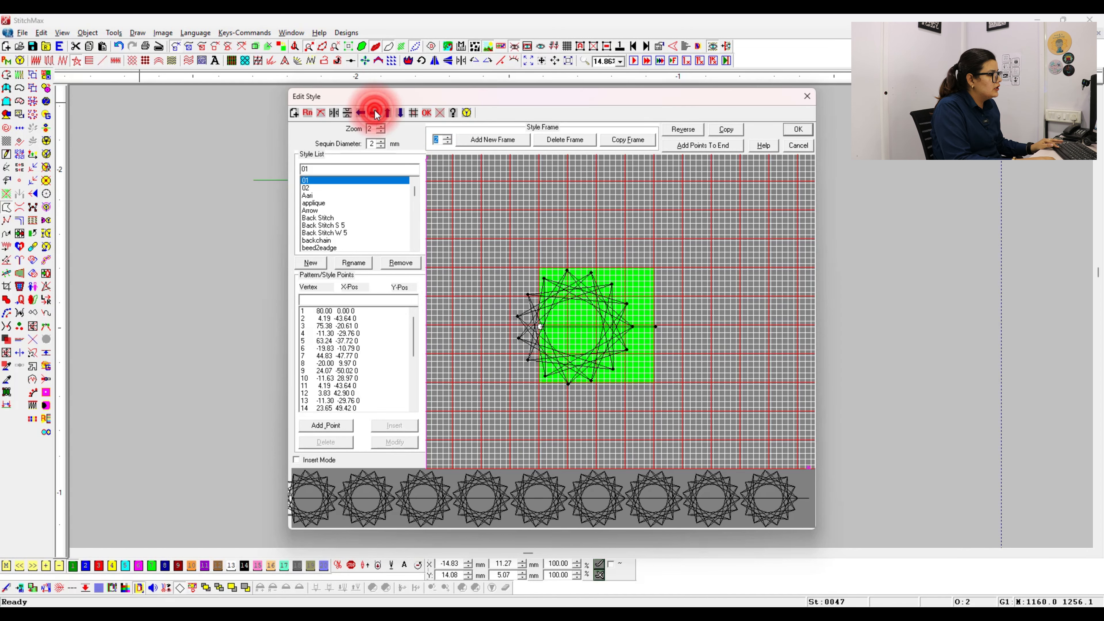
pyautogui.click(375, 113)
pyautogui.click(376, 113)
pyautogui.click(375, 113)
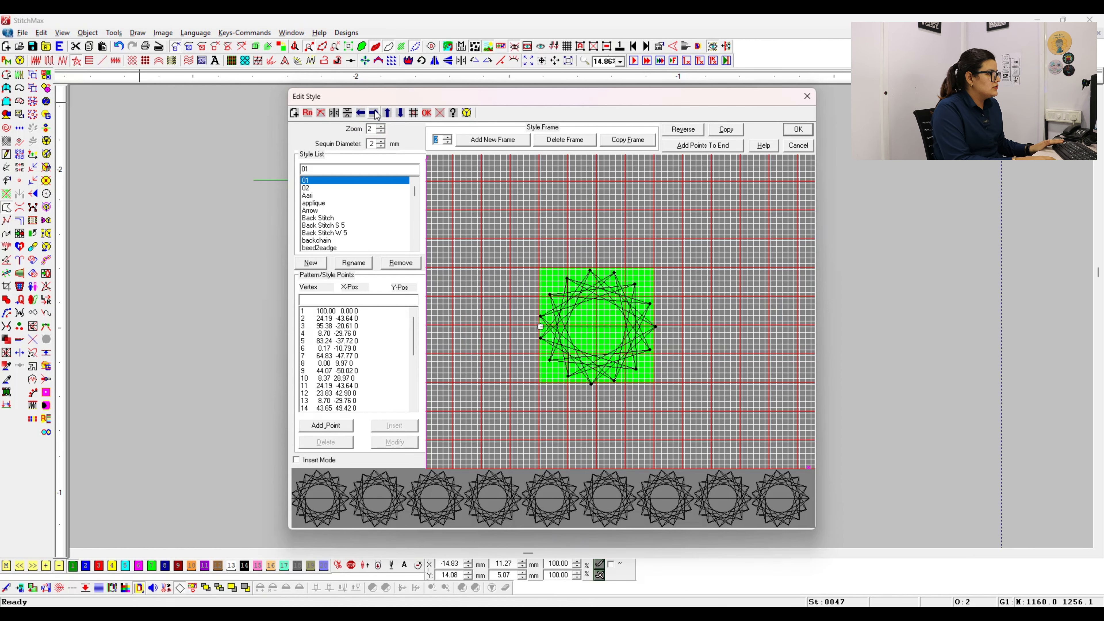
pyautogui.click(798, 130)
# Step: Extend the horizontal line to about 22.38 mm and apply style 01 as its line fill
pyautogui.click(487, 222)
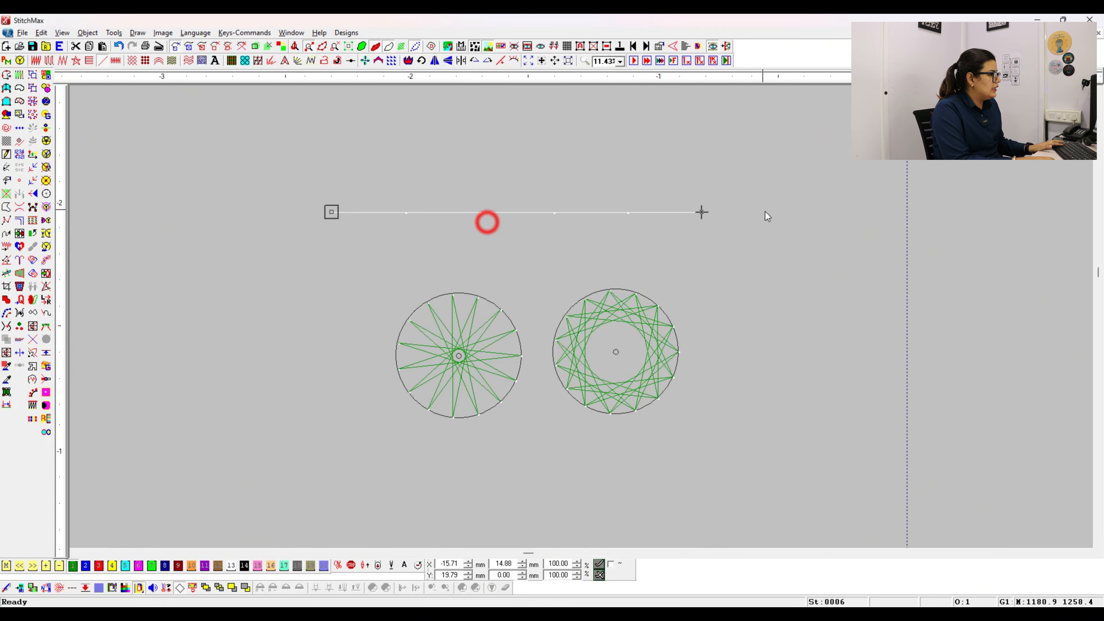
pyautogui.click(701, 212)
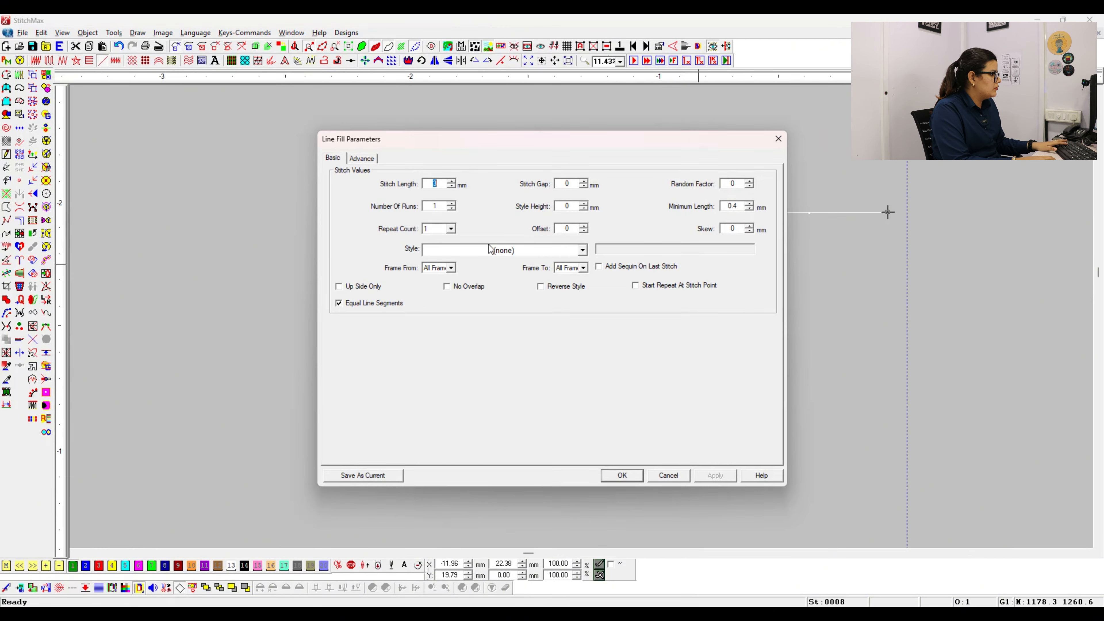
pyautogui.click(490, 249)
pyautogui.click(488, 250)
pyautogui.scroll(-1, 488, 250)
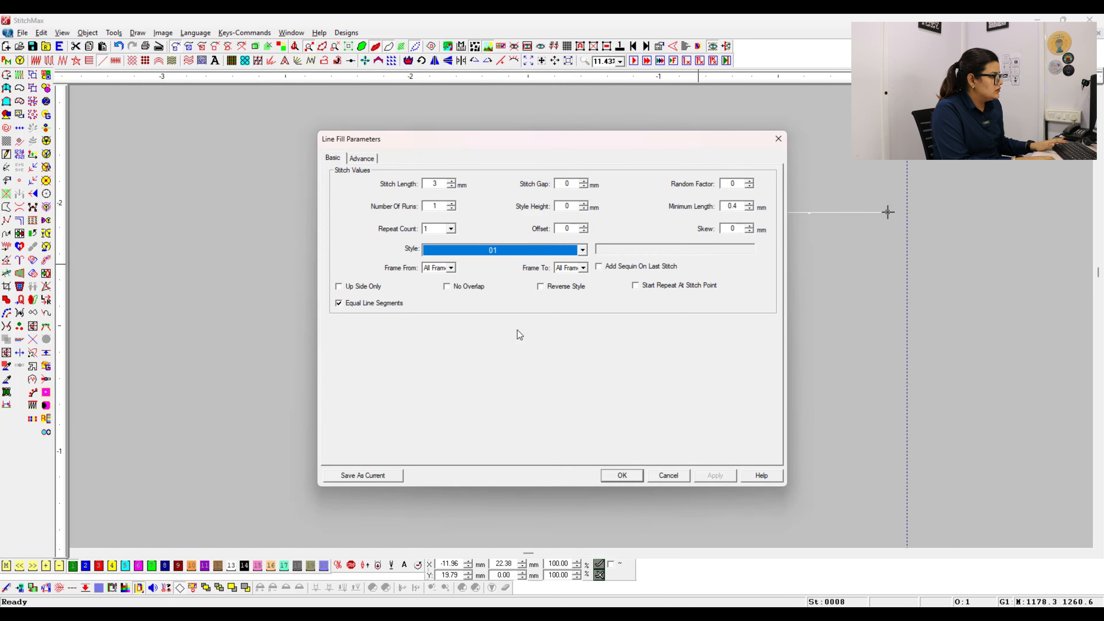
pyautogui.click(622, 475)
pyautogui.click(821, 348)
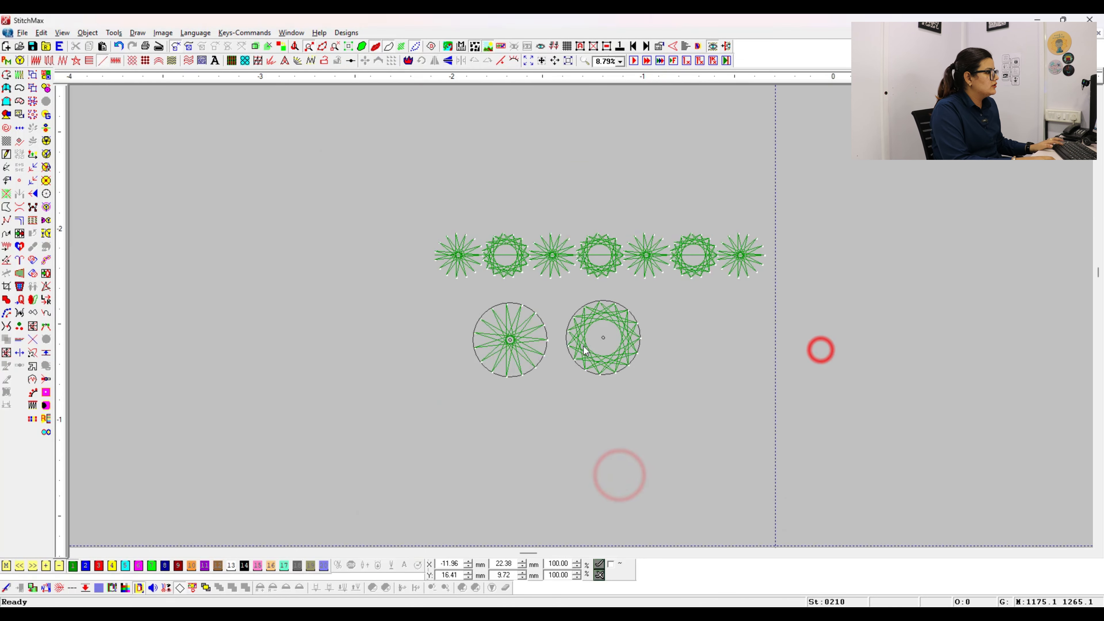
# Step: Move the patterned line up and to the left, clear of the two circles, and select the open-centred circle
pyautogui.click(554, 258)
pyautogui.moveTo(609, 260); pyautogui.dragTo(569, 195)
pyautogui.click(730, 256)
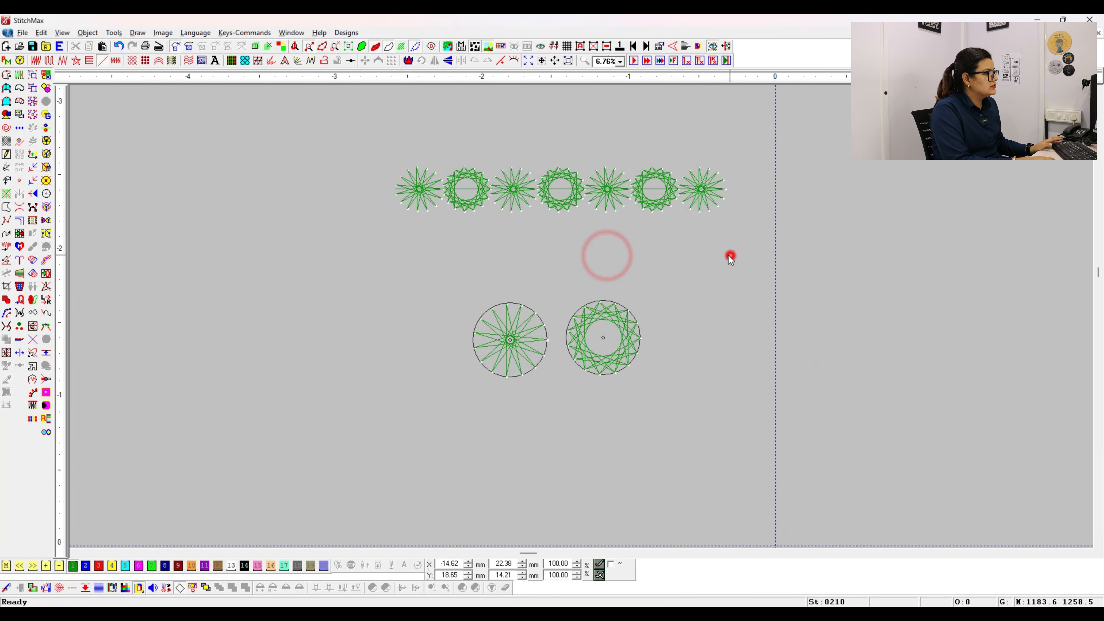
pyautogui.click(594, 308)
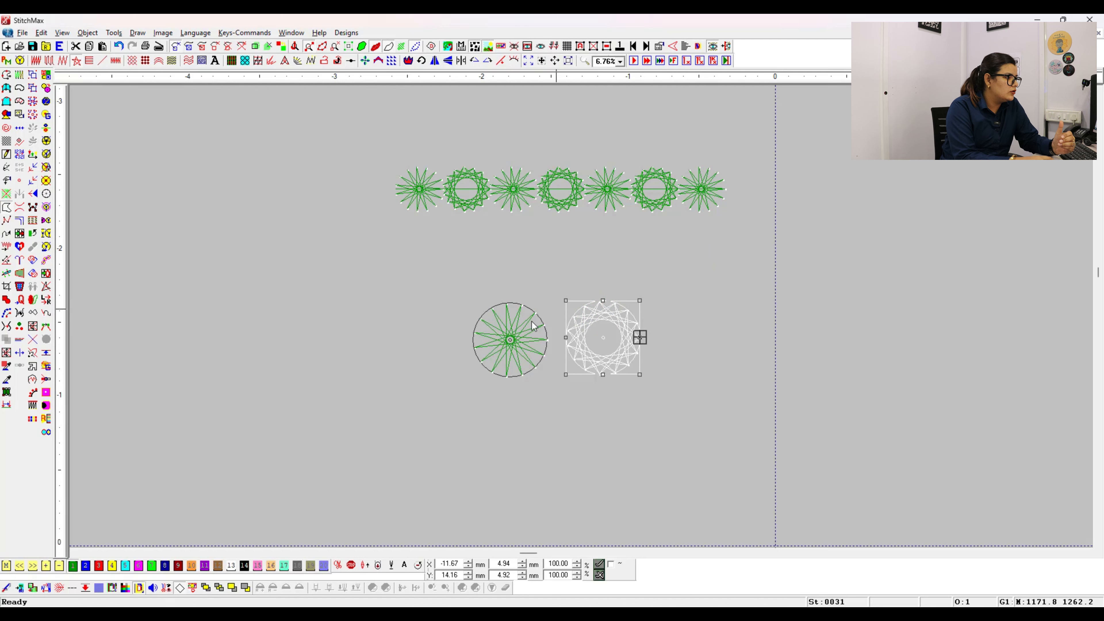
# Step: Examine the start and end points of the two star-filled circles and the joins between motifs on the patterned line
pyautogui.click(493, 353)
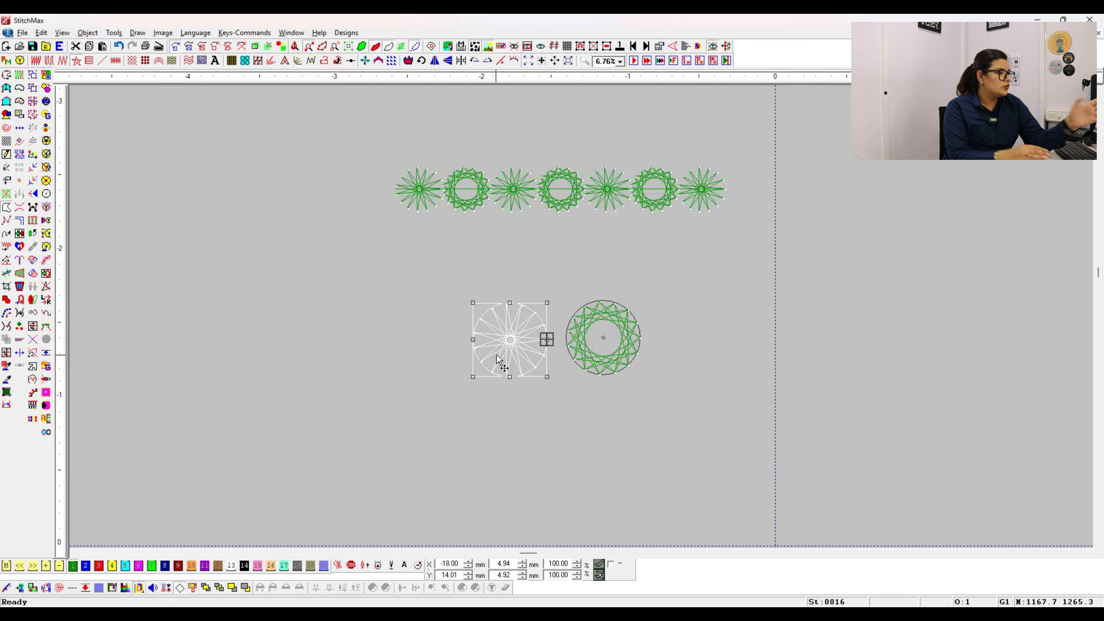
pyautogui.click(614, 360)
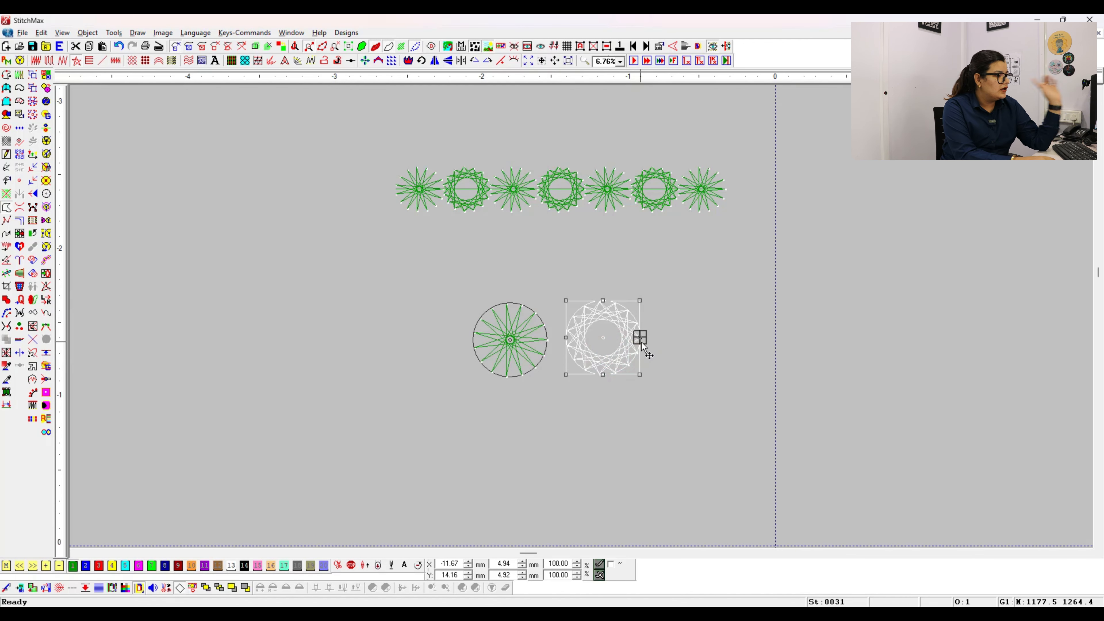
pyautogui.moveTo(342, 150); pyautogui.dragTo(746, 277)
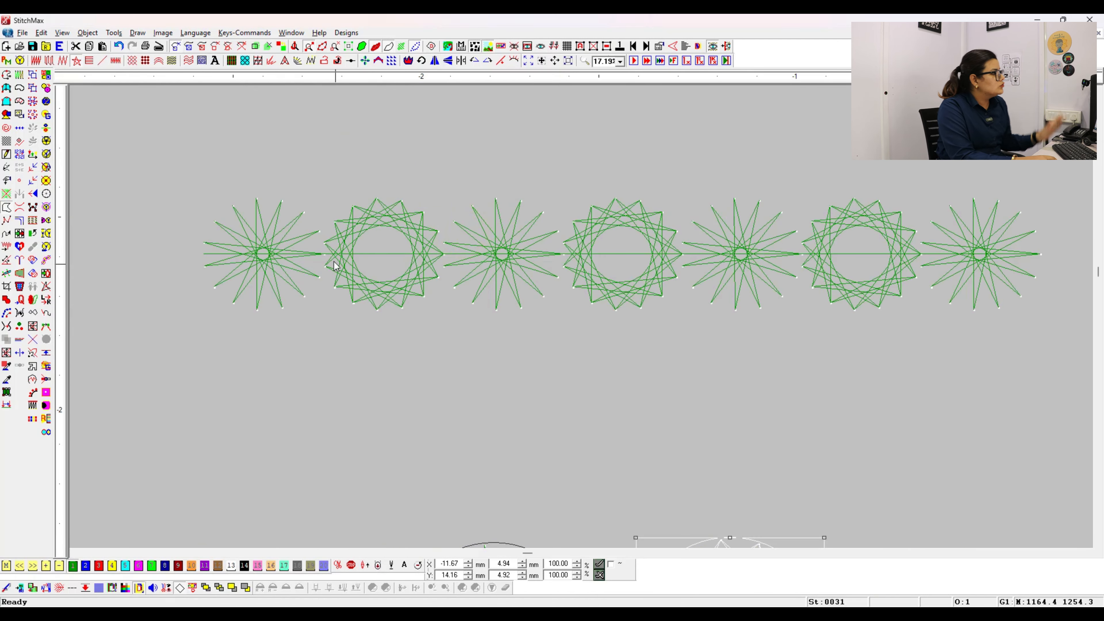
pyautogui.click(388, 259)
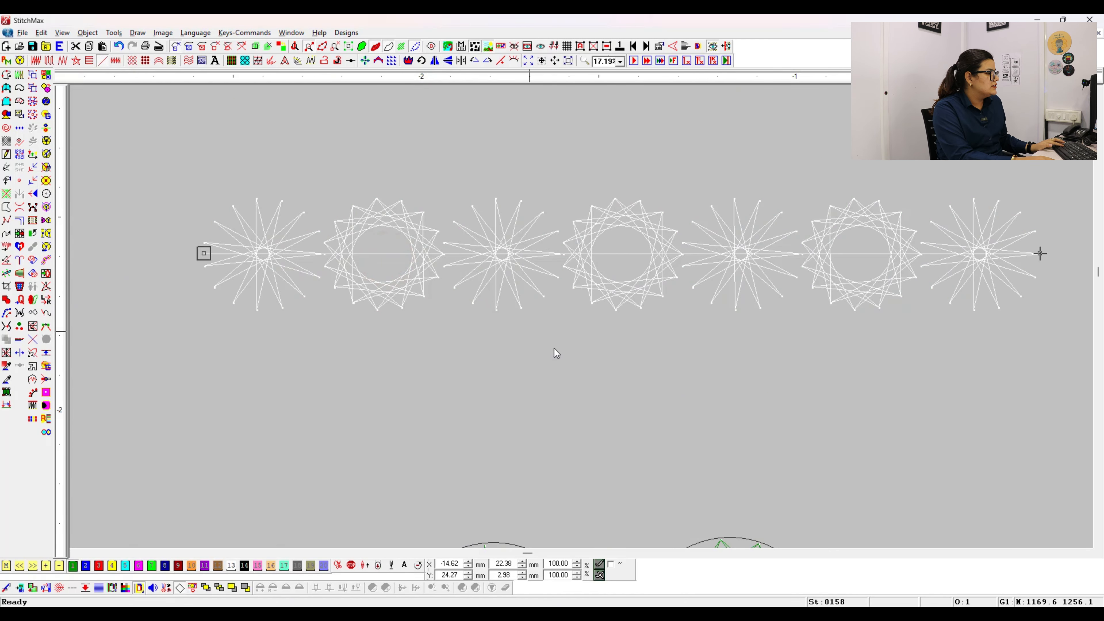
pyautogui.scroll(-3, 561, 356)
# Step: Move the open-centred circle's start point to its left edge, opposite the end point, and save it as style 03
pyautogui.click(637, 429)
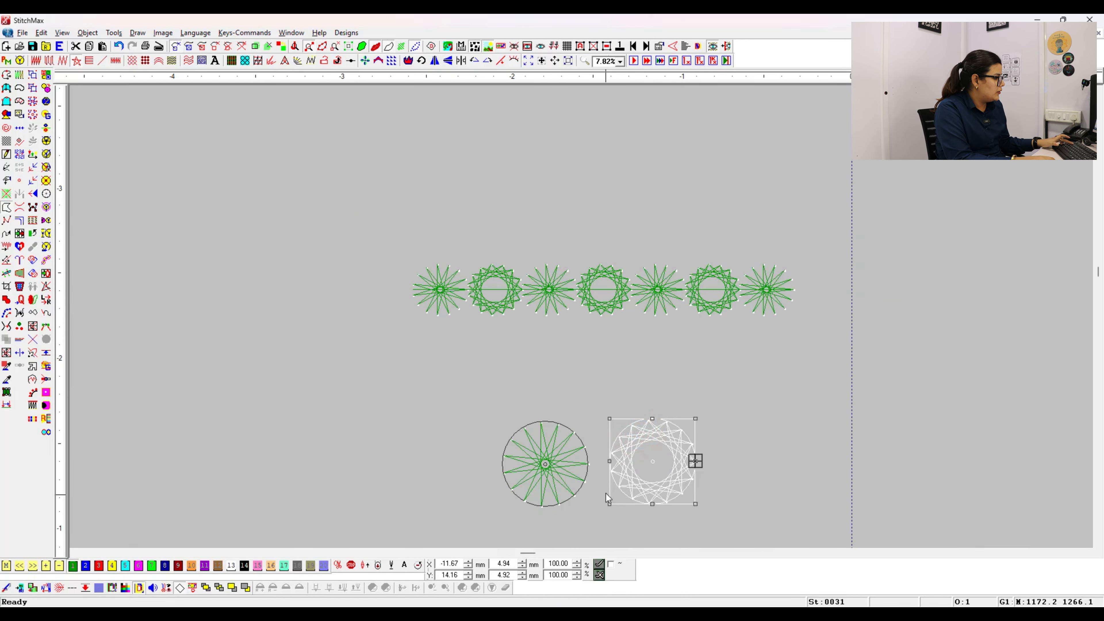
pyautogui.press('s')
pyautogui.click(609, 461)
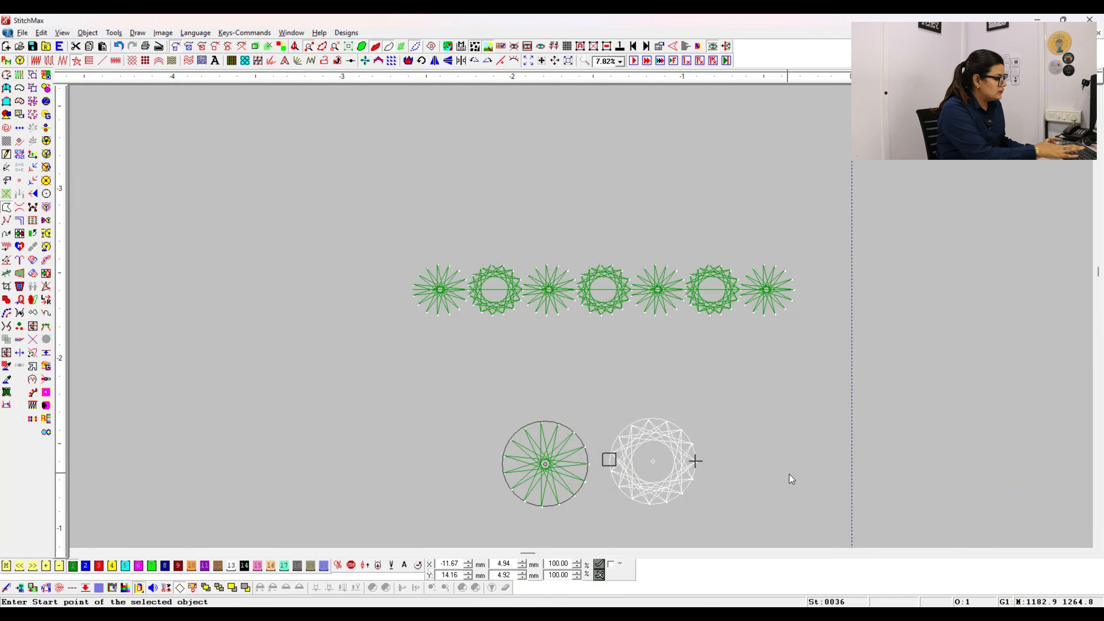
pyautogui.write('p01')
pyautogui.press('Return')
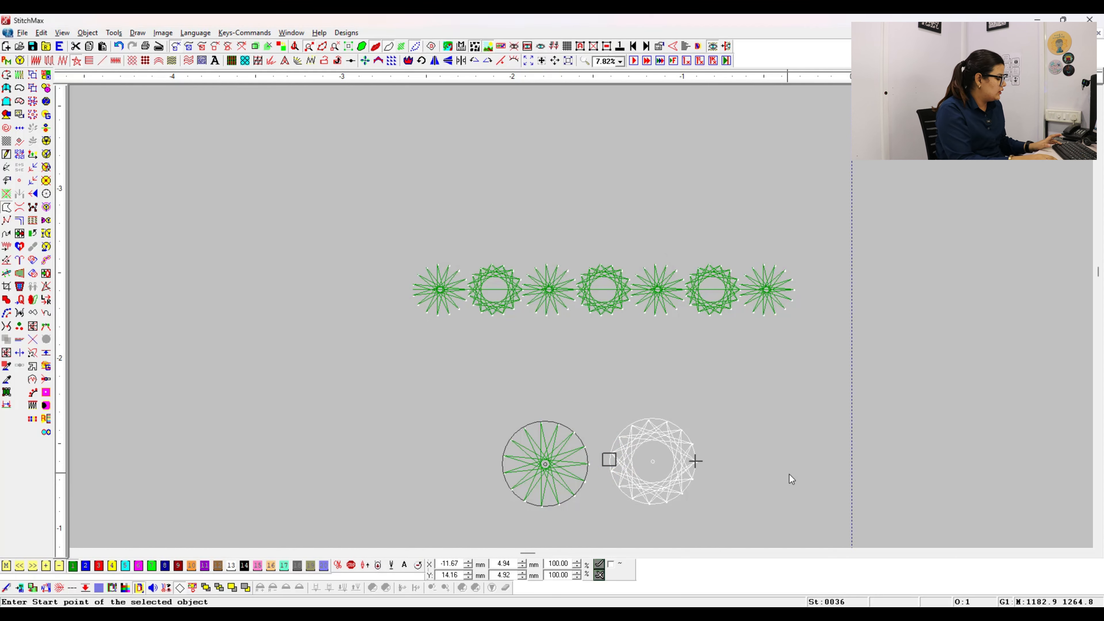
# Step: Delete frame 2, the open-centred motif, from style 01
pyautogui.click(308, 180)
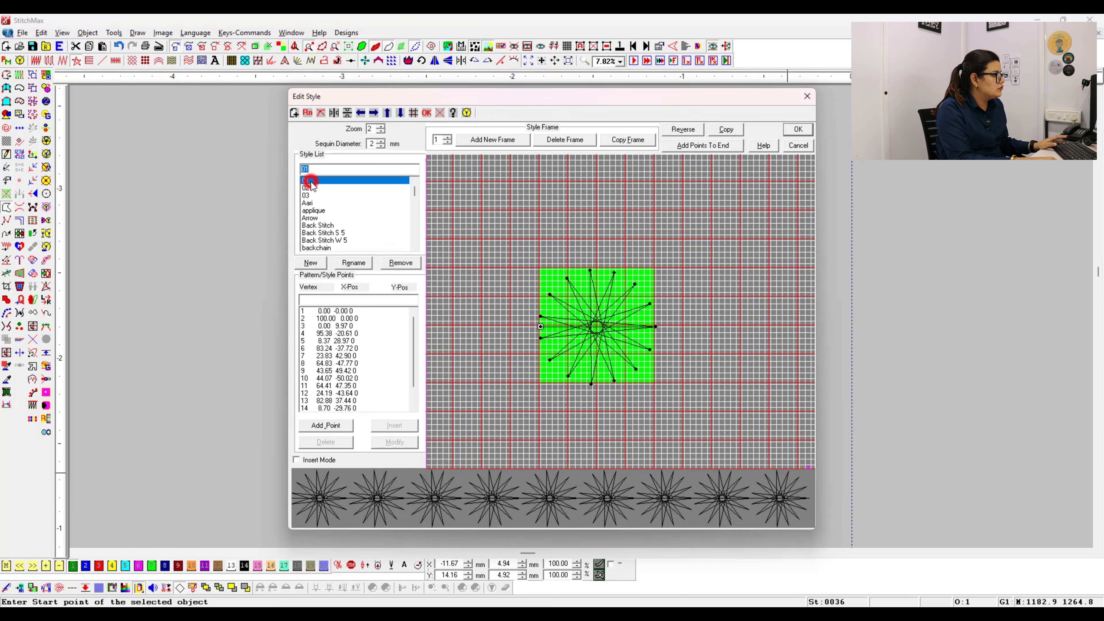
pyautogui.click(447, 137)
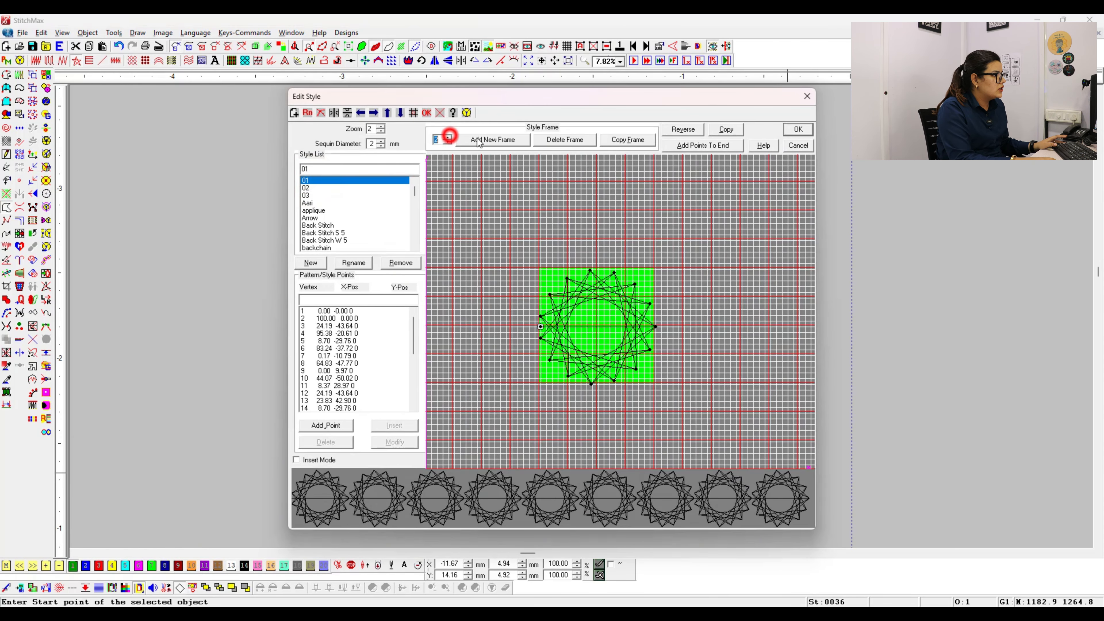
pyautogui.click(565, 140)
# Step: Copy style 03 into style 01 as an additional frame and accept the style edits
pyautogui.click(627, 140)
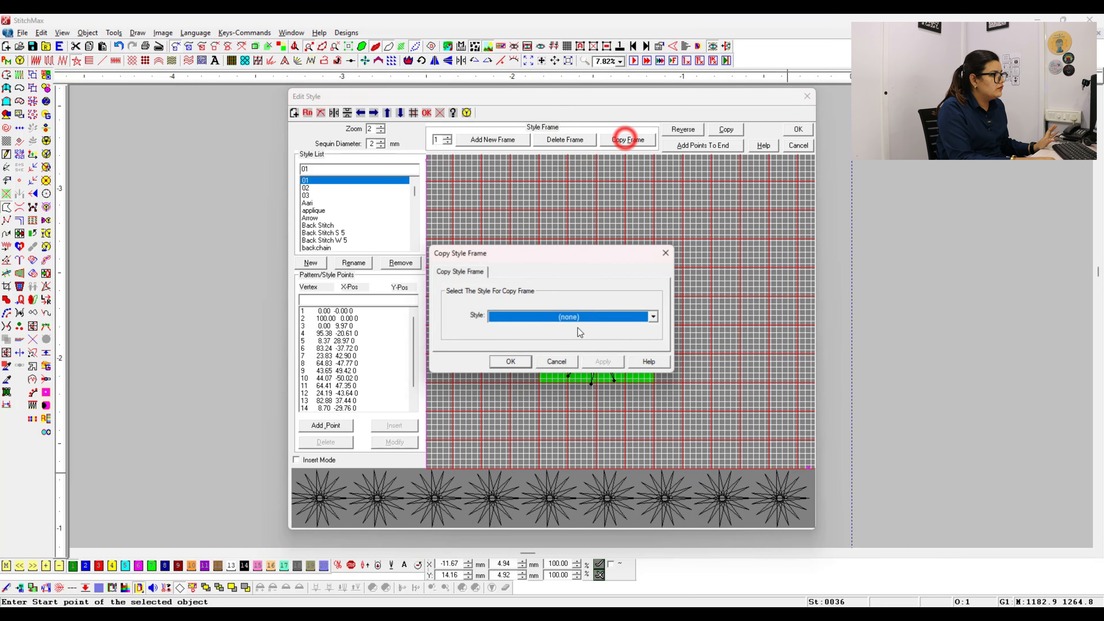
pyautogui.click(572, 315)
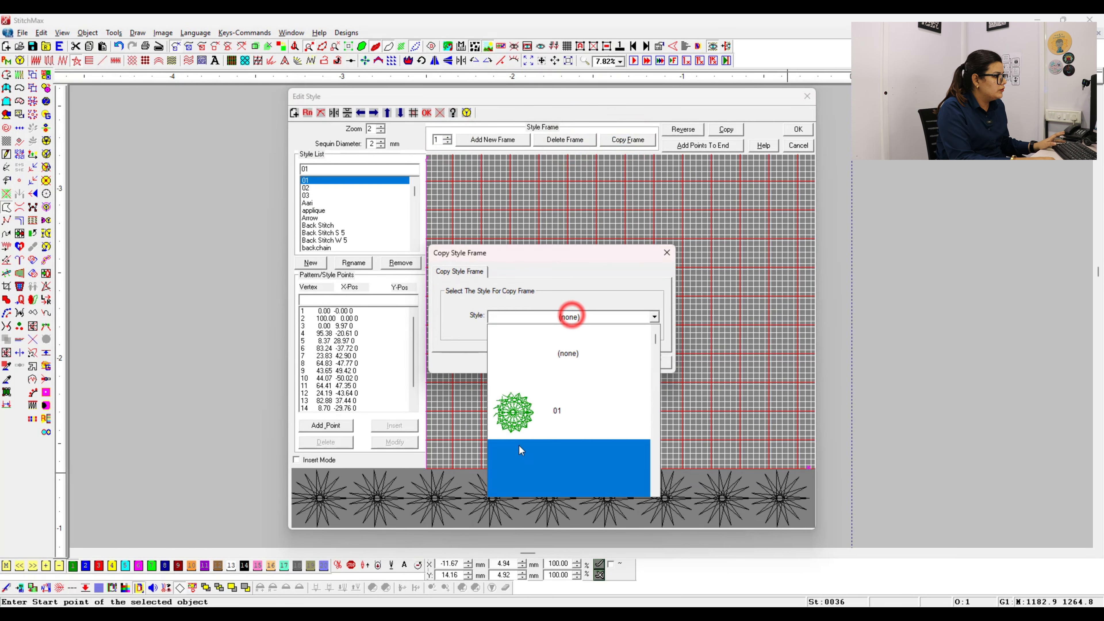
pyautogui.scroll(-1, 551, 462)
pyautogui.click(550, 463)
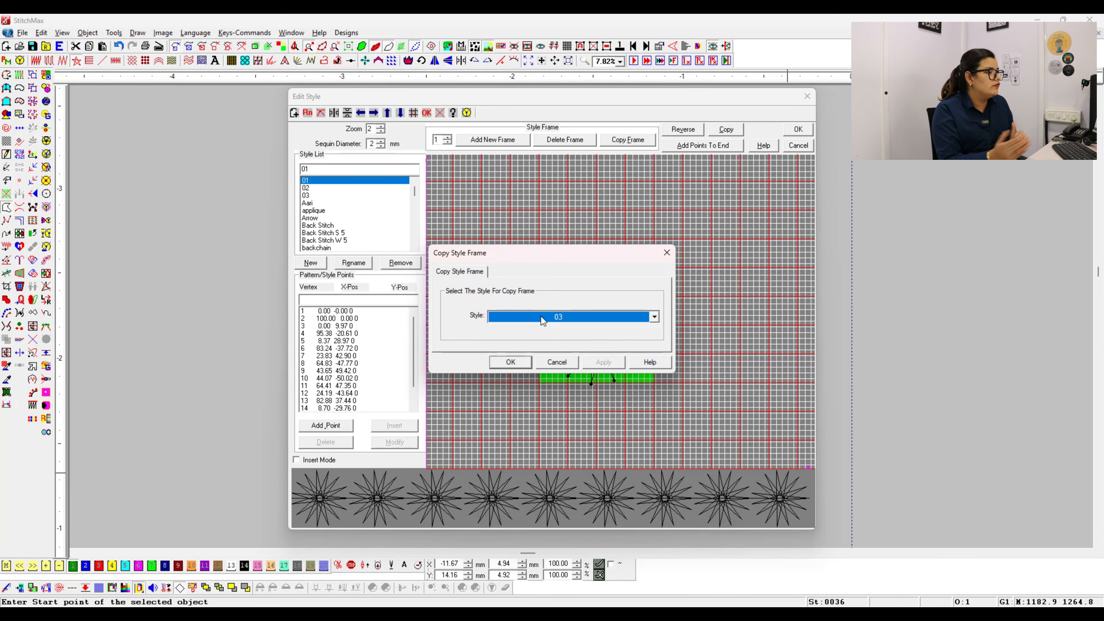
pyautogui.click(509, 360)
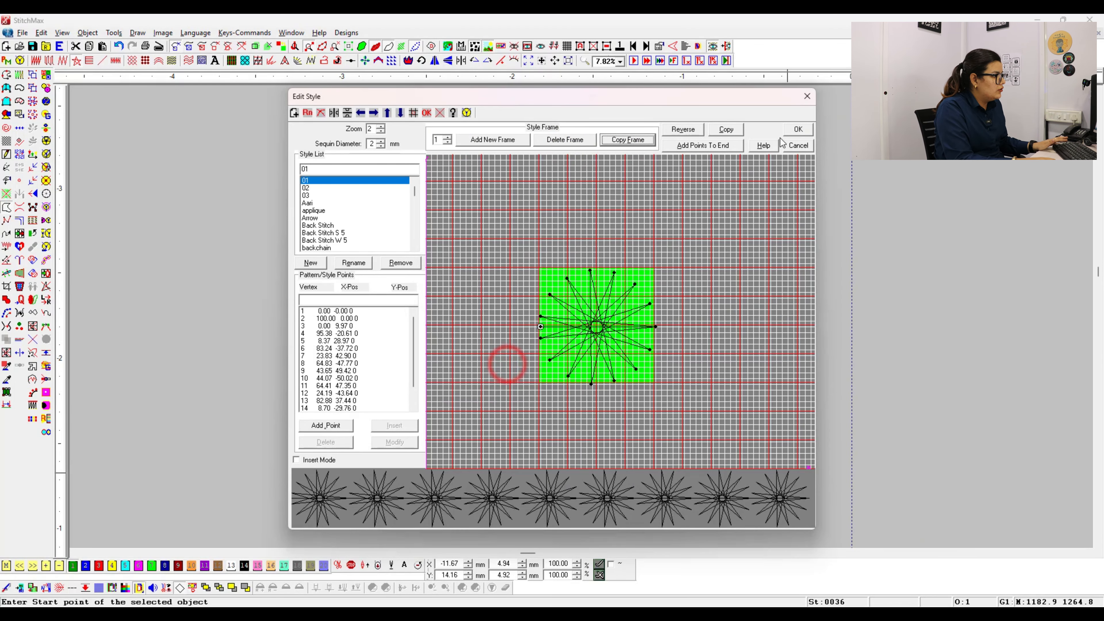
pyautogui.click(798, 129)
# Step: Regenerate the patterned line with the edited style 01 and deselect it
pyautogui.click(541, 286)
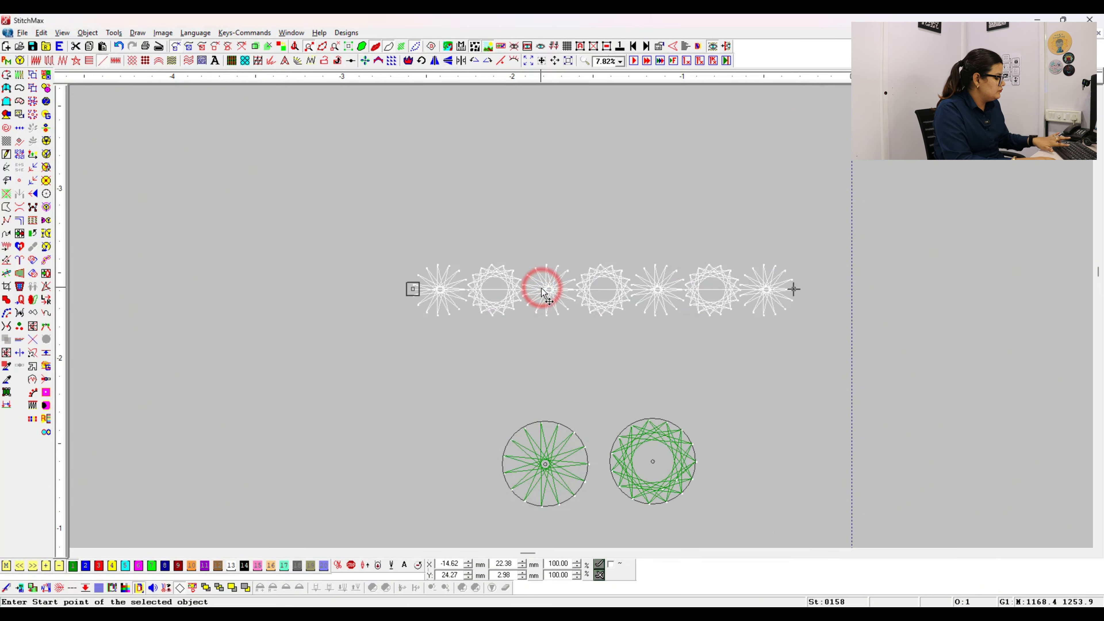
pyautogui.click(581, 219)
pyautogui.click(548, 278)
pyautogui.click(525, 239)
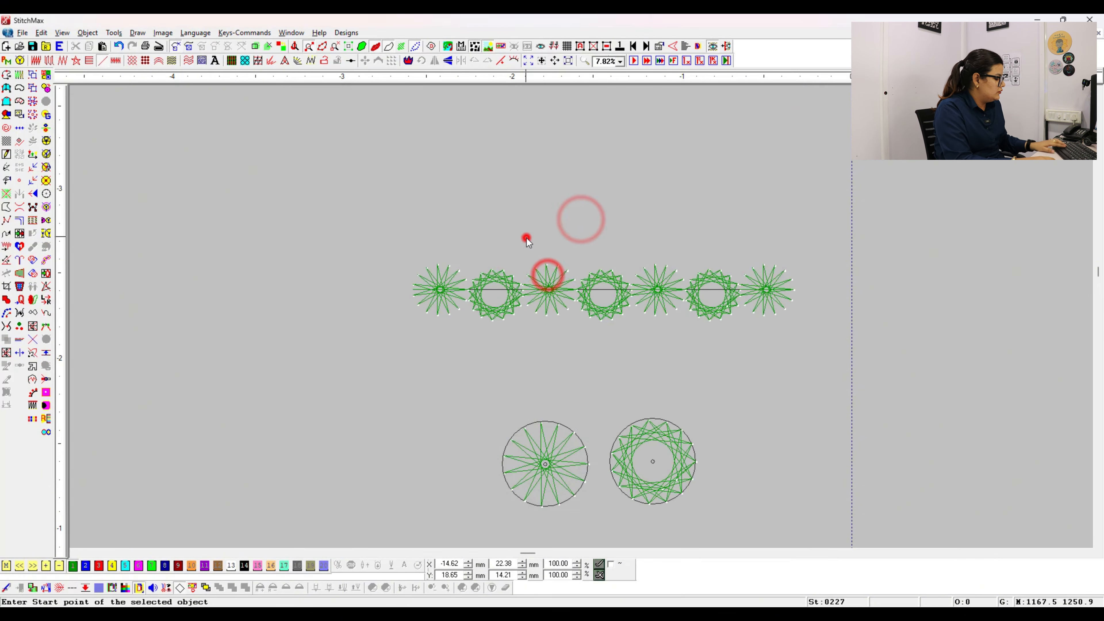
# Step: Shift frame 2 of style 01 up until it fits inside the green frame, and accept the style edits
pyautogui.click(514, 286)
pyautogui.doubleClick(515, 287)
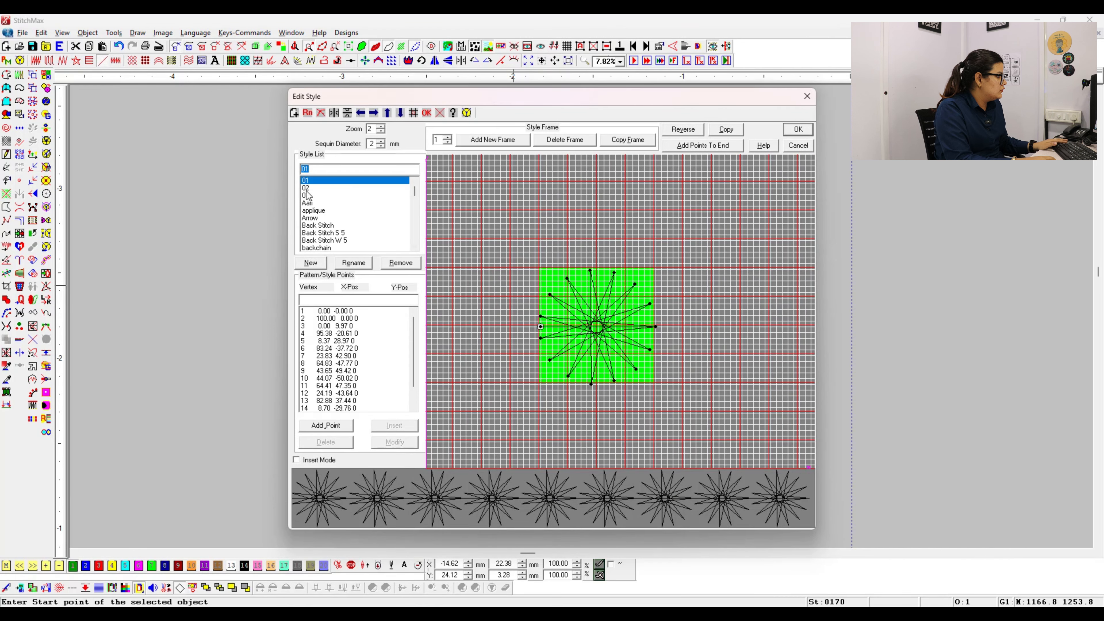
pyautogui.click(447, 137)
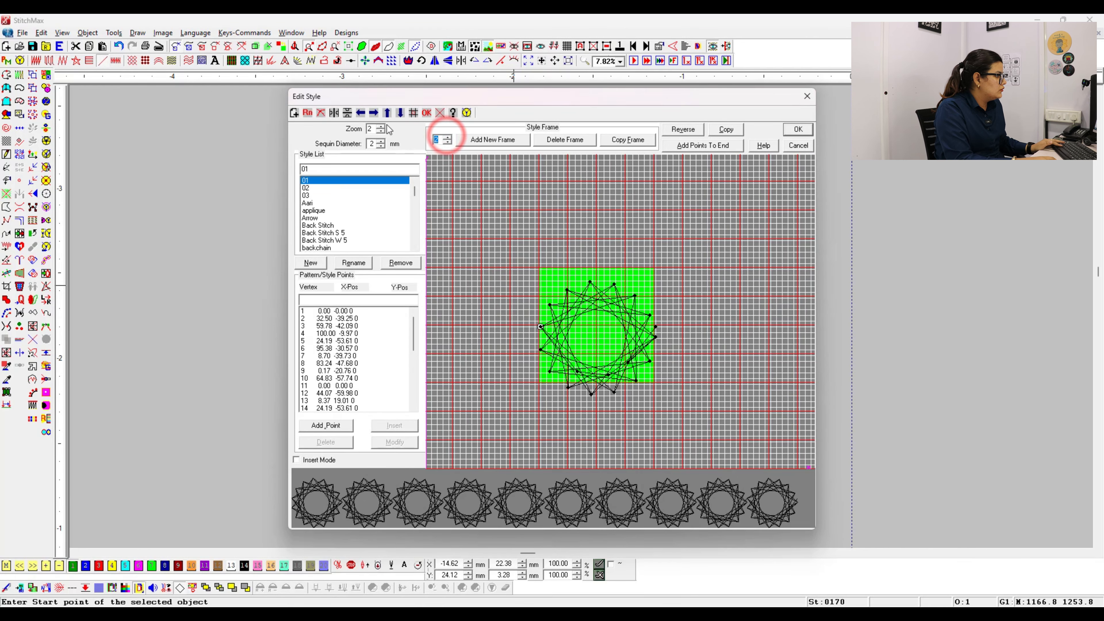
pyautogui.click(387, 116)
pyautogui.click(388, 115)
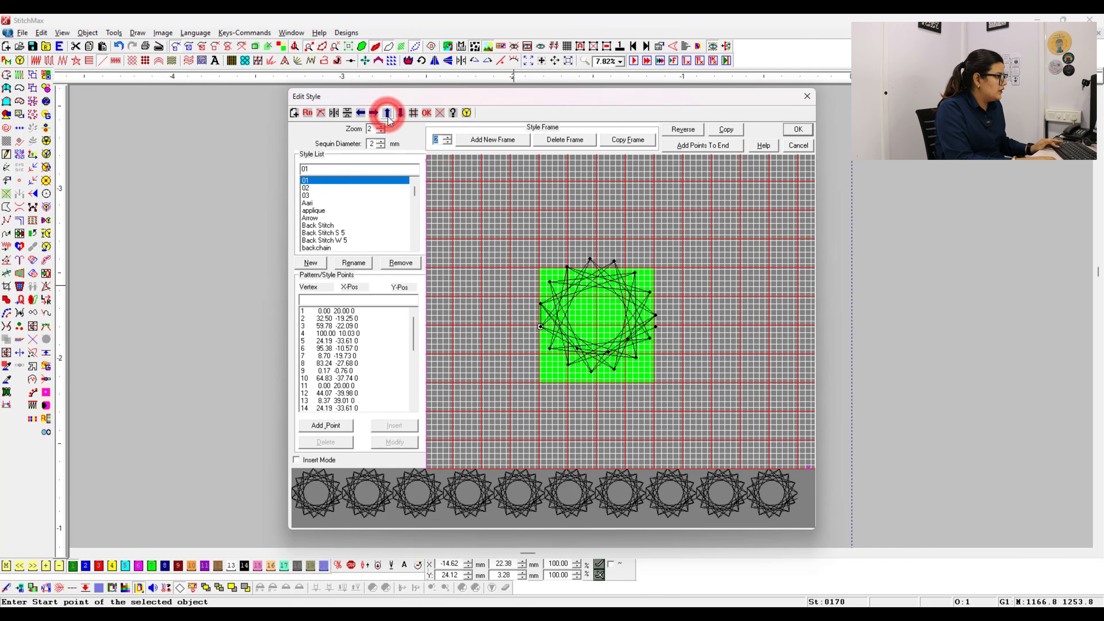
pyautogui.click(400, 115)
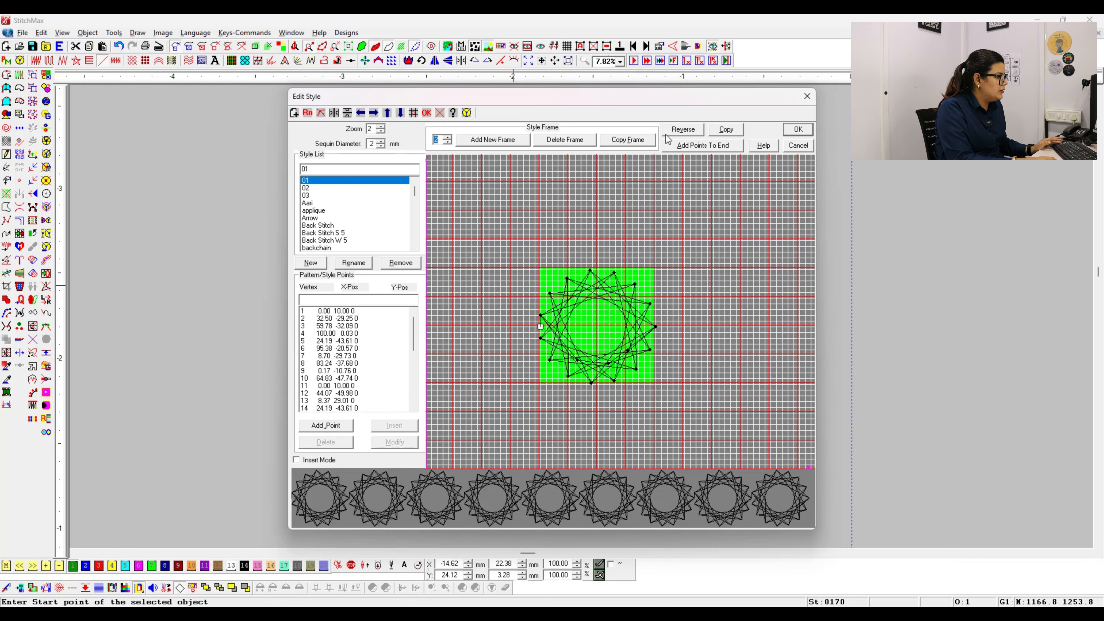
pyautogui.click(386, 114)
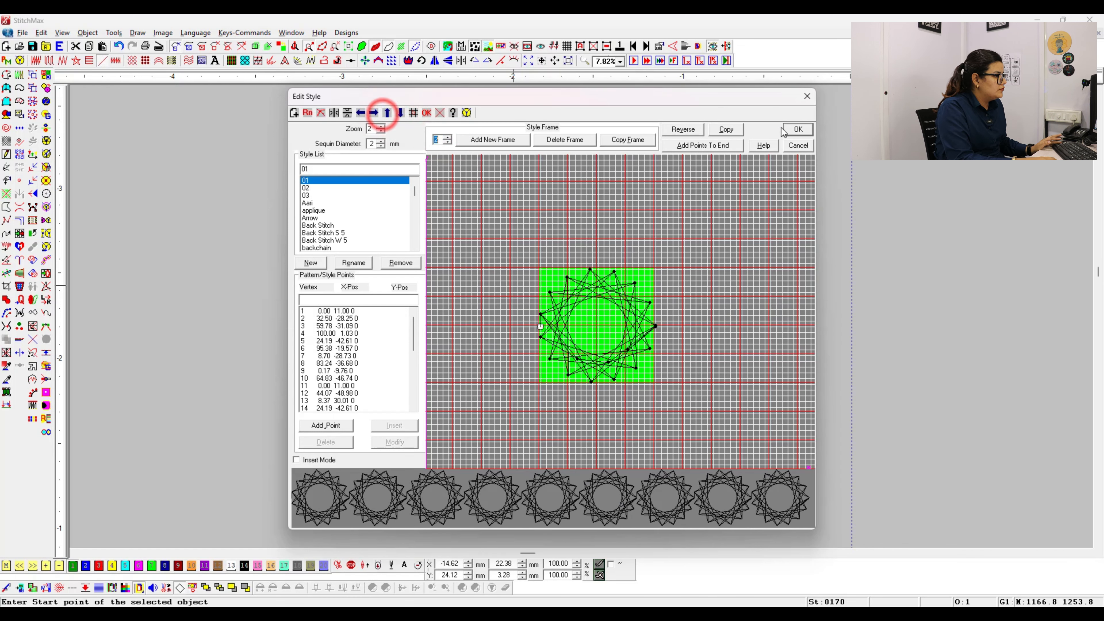
pyautogui.click(799, 129)
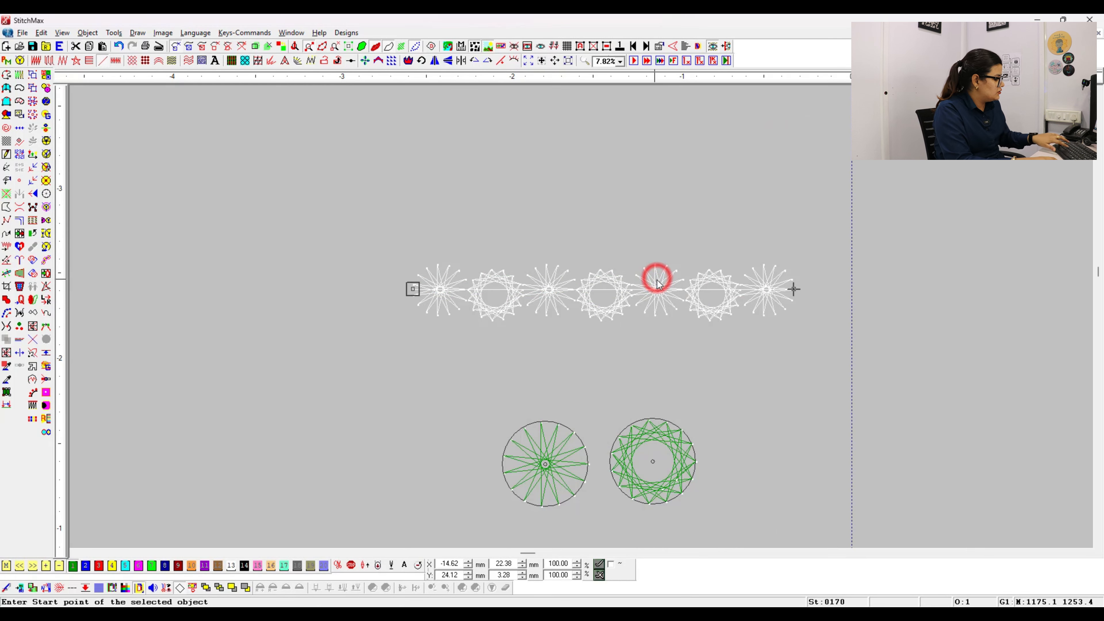
# Step: Regenerate the patterned line with the shifted frame and preview its stitches in the realistic thread view
pyautogui.click(849, 268)
pyautogui.click(345, 204)
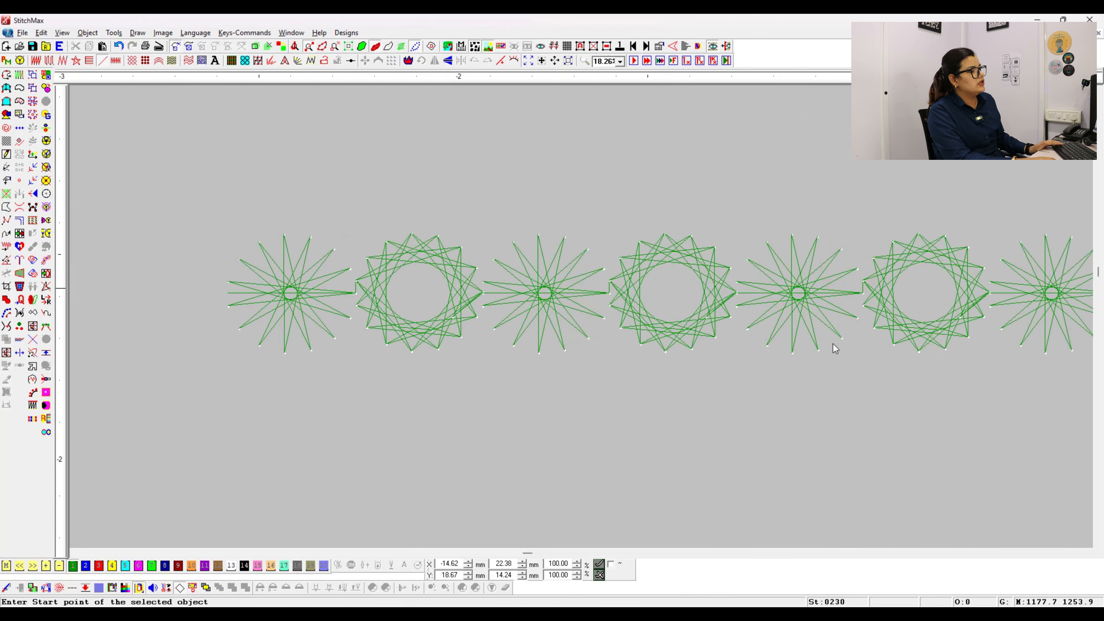
pyautogui.scroll(-2, 781, 379)
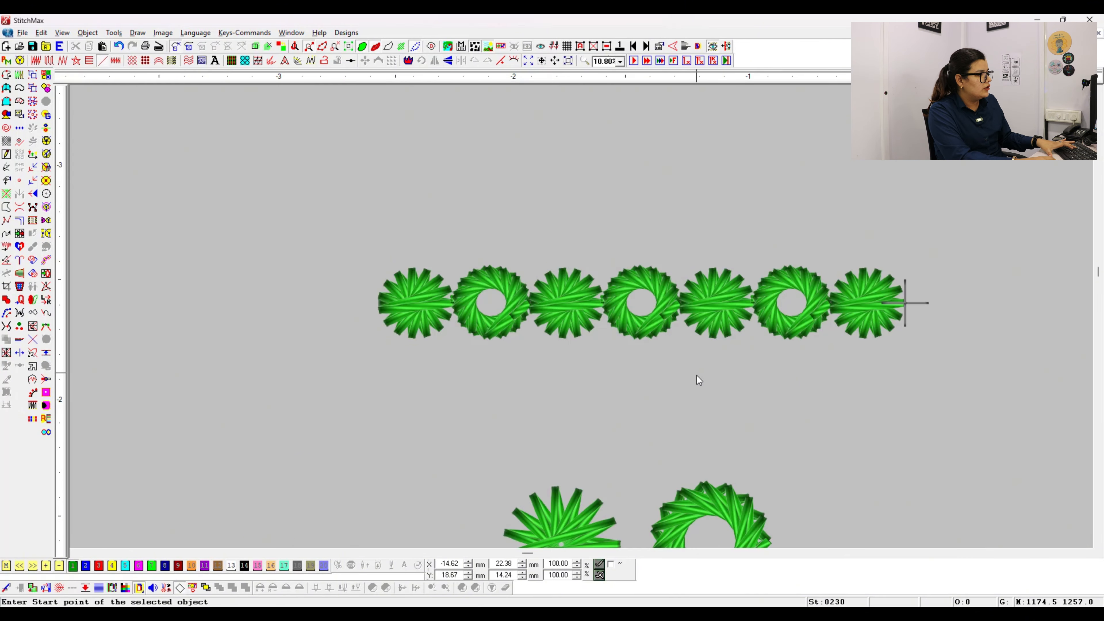
# Step: Enlarge the patterned line's motifs to about 5.02 mm high through its line fill parameters
pyautogui.doubleClick(665, 312)
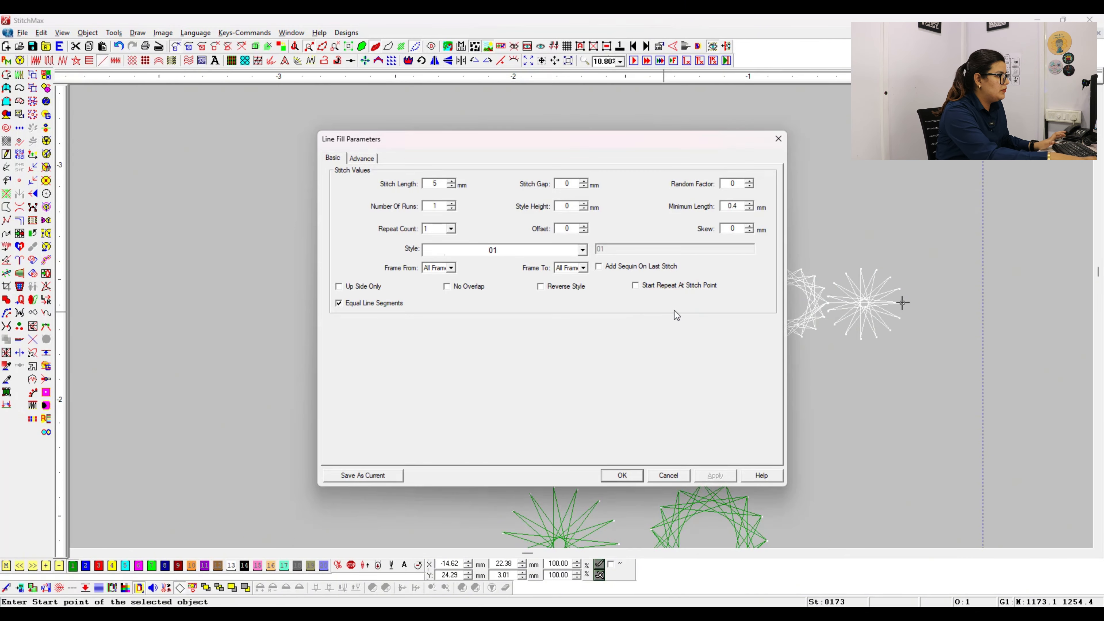
pyautogui.press('Return')
pyautogui.scroll(-2, 696, 326)
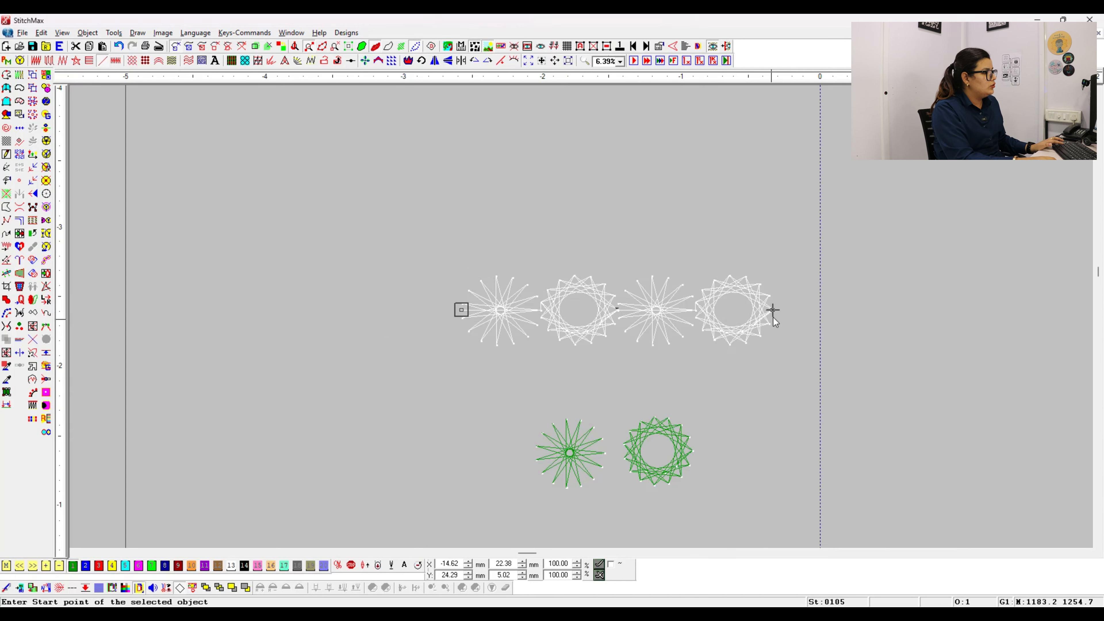
# Step: Extend the patterned line's right end to a length of about 43.07 mm, and deselect it
pyautogui.click(773, 310)
pyautogui.scroll(-2, 935, 376)
pyautogui.click(789, 400)
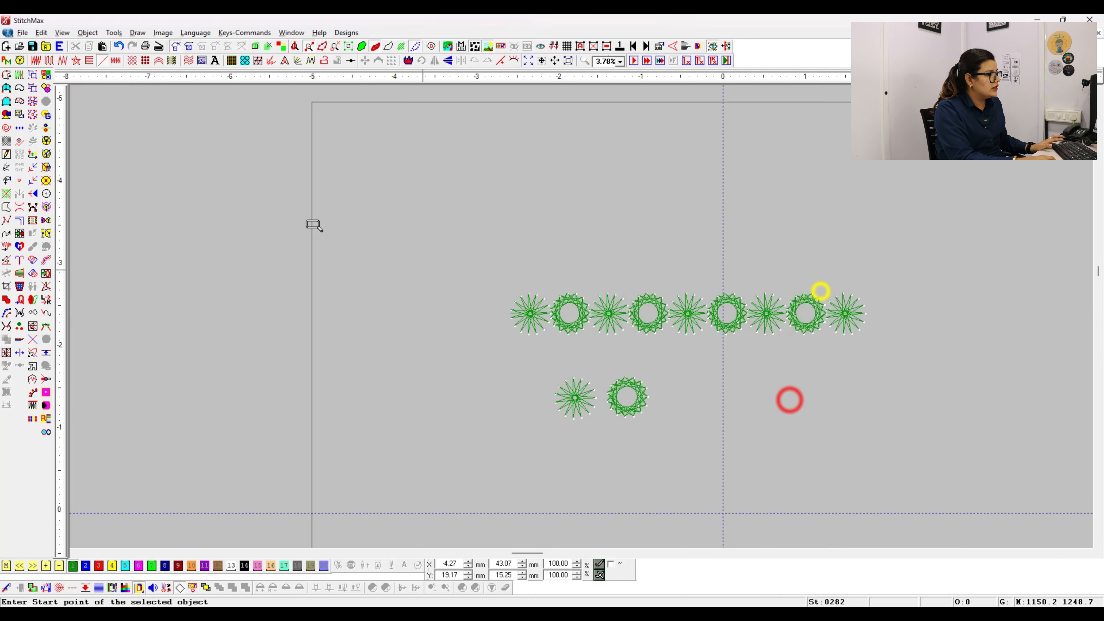
pyautogui.click(314, 225)
pyautogui.click(647, 425)
pyautogui.click(739, 410)
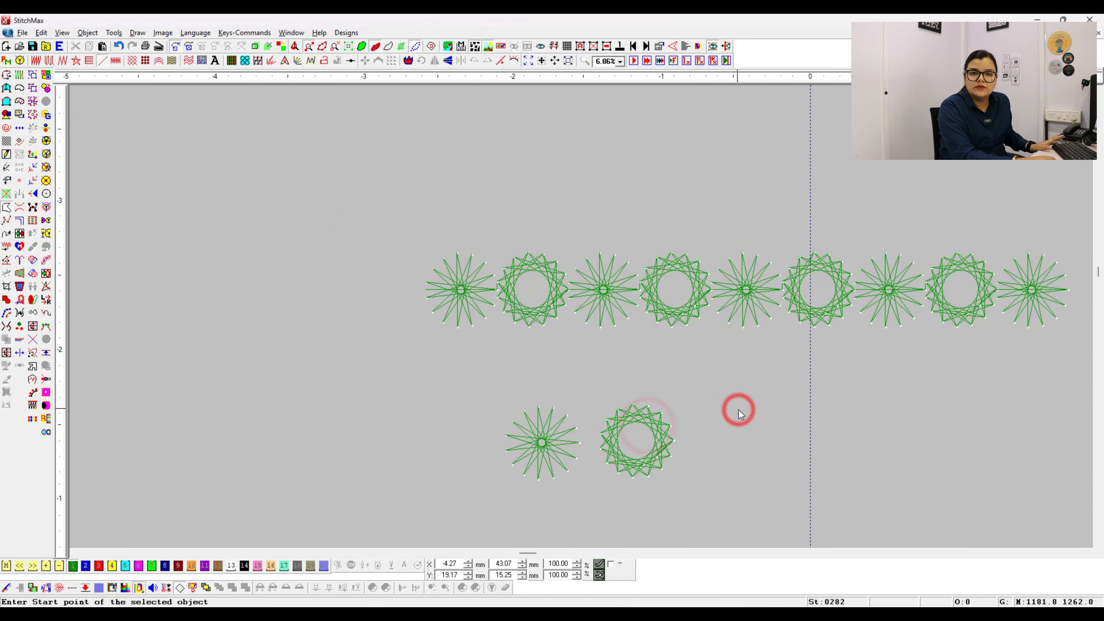
# Step: Draw a circle about 3.49 mm across over an upper blue flower head of the reference design and apply star fill
pyautogui.click(620, 443)
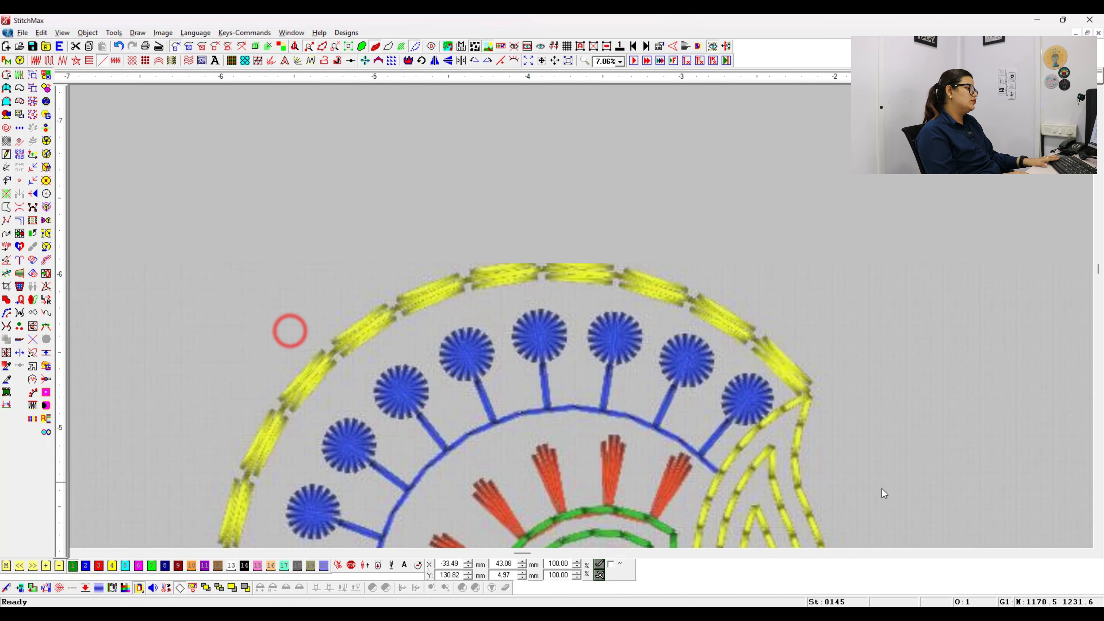
pyautogui.scroll(-3, 629, 414)
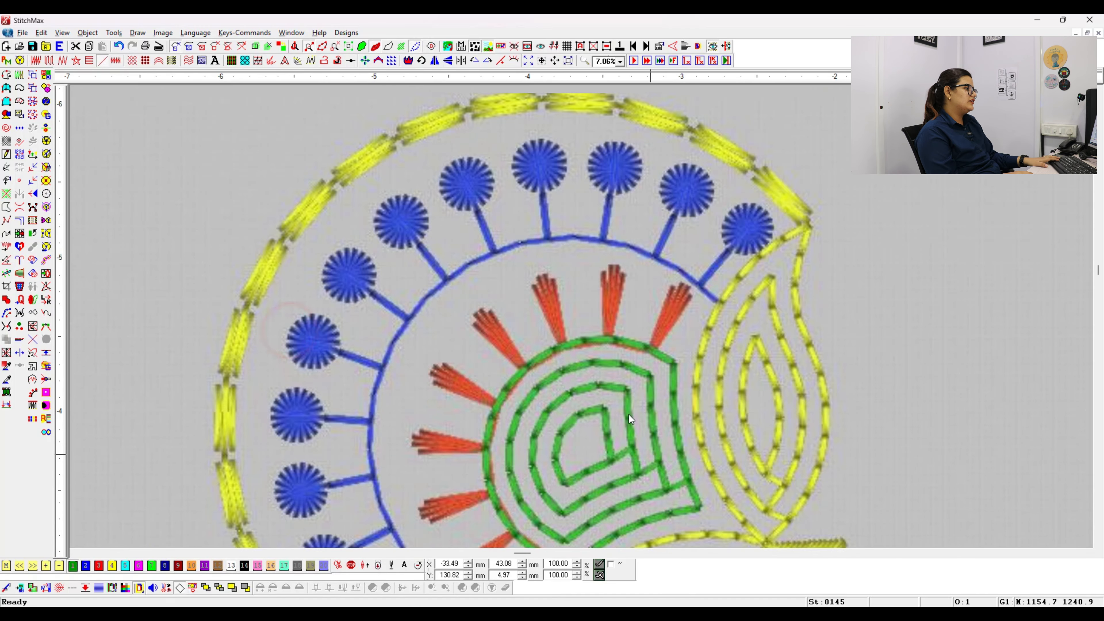
pyautogui.scroll(3, 564, 301)
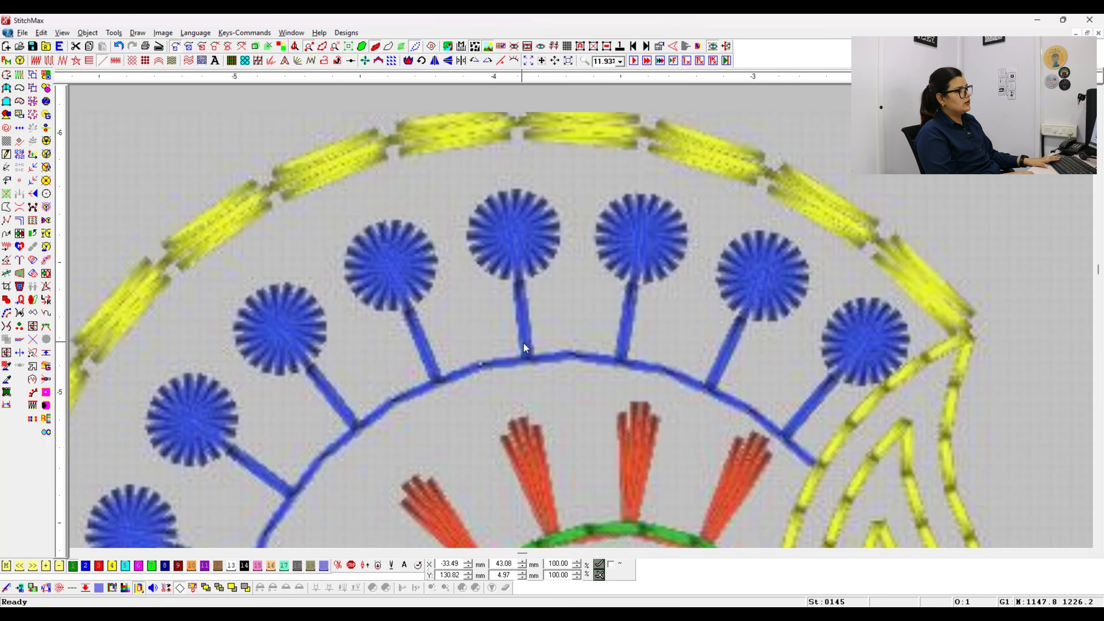
pyautogui.scroll(3, 526, 336)
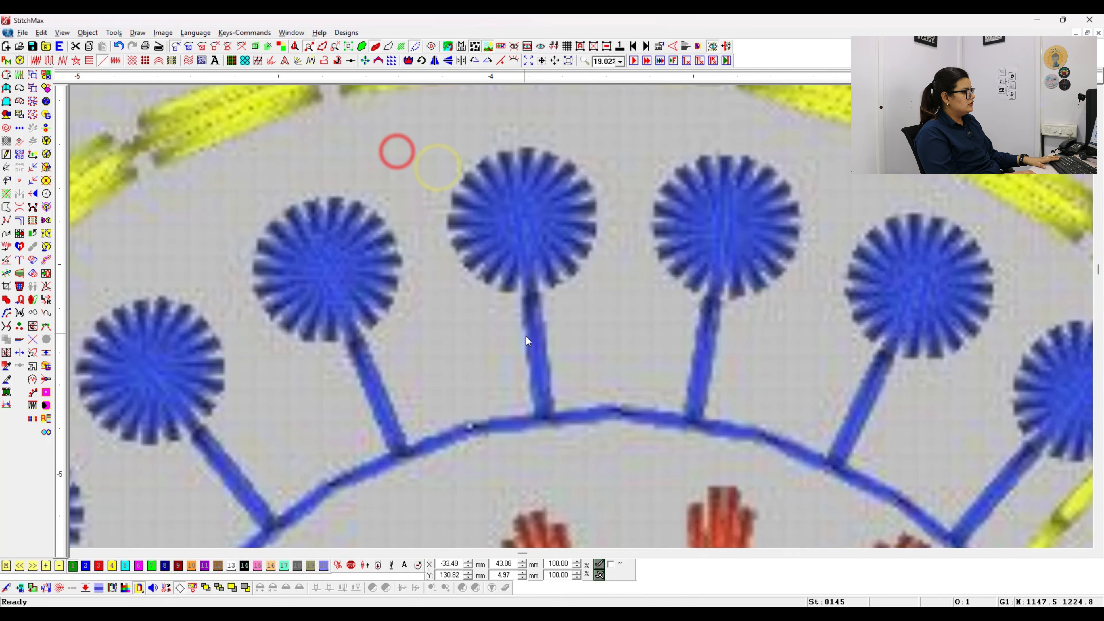
pyautogui.click(522, 223)
pyautogui.click(556, 288)
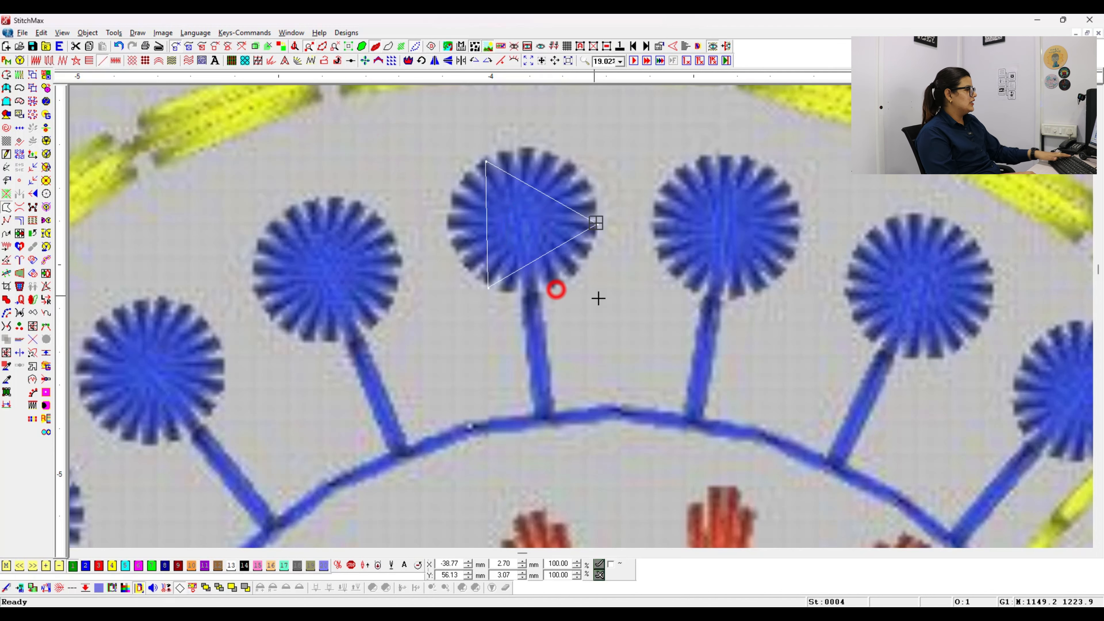
pyautogui.click(77, 61)
pyautogui.scroll(1, 609, 244)
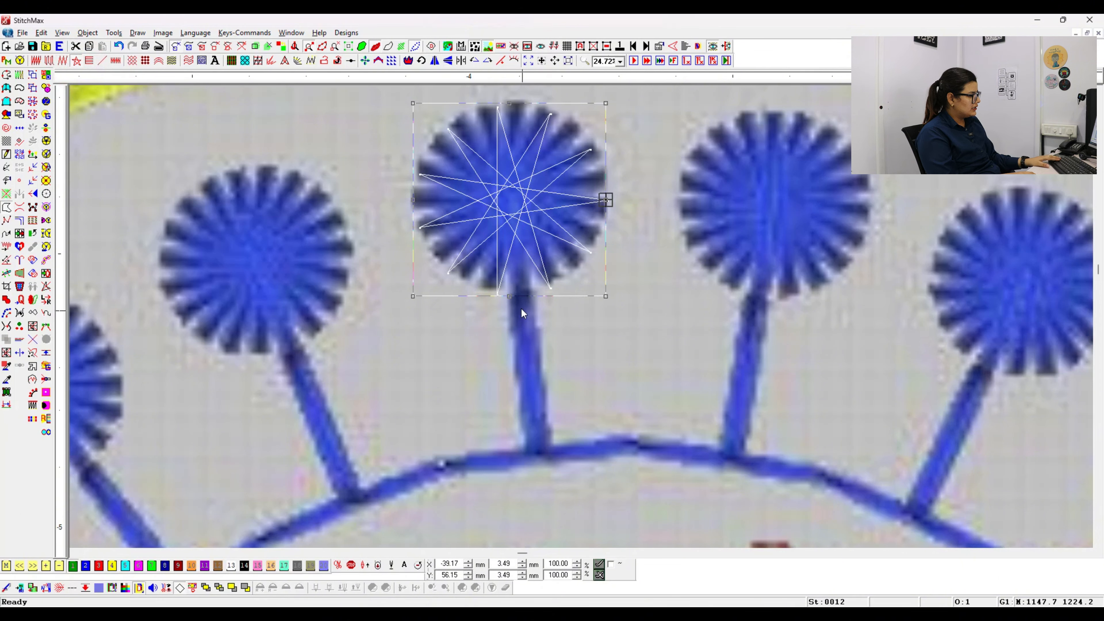
# Step: Trace the reference flower's slanted stem with a straight line about 2.82 mm high from the star circle down to the arc
pyautogui.press('l')
pyautogui.click(518, 295)
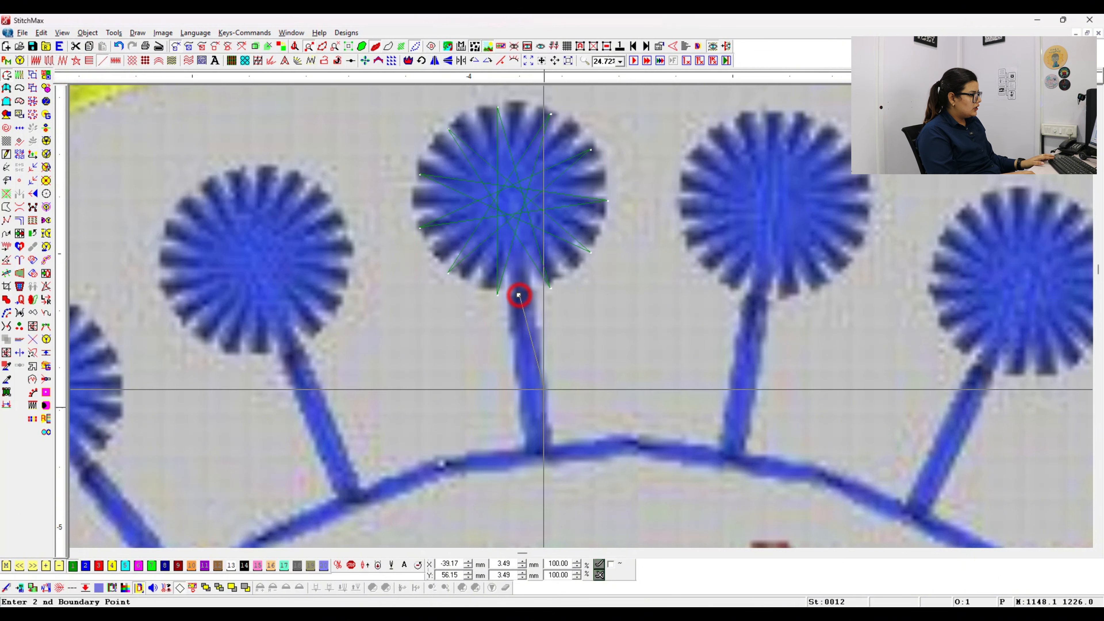
pyautogui.click(540, 447)
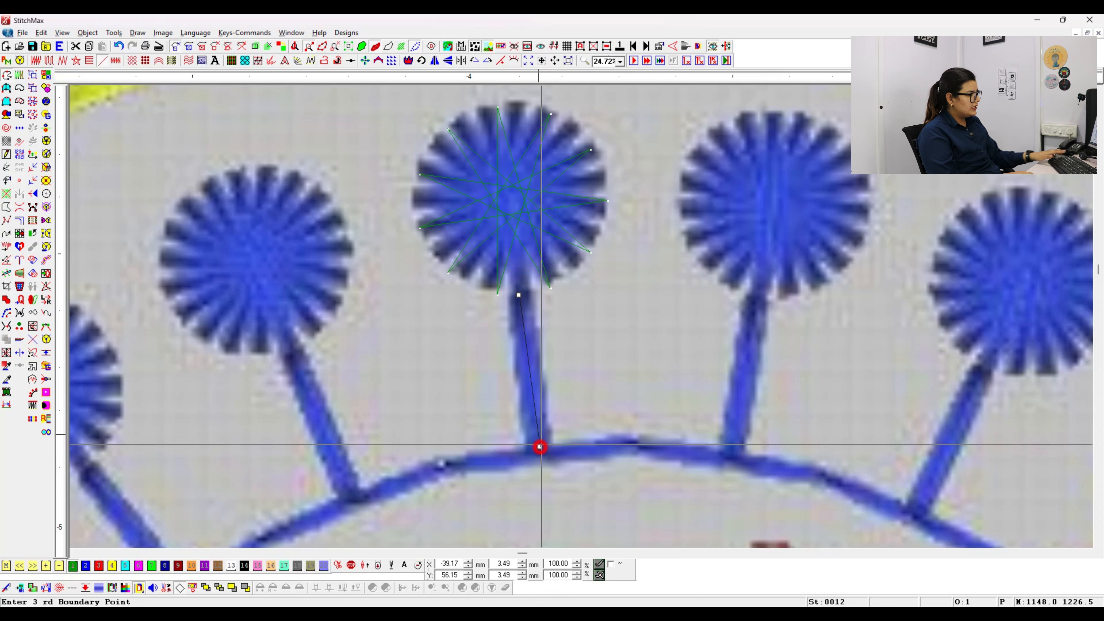
# Step: Set the stem line's repeat count to 5 and add an offset so its runs spread side by side, then deselect it
pyautogui.scroll(-4, 626, 368)
pyautogui.press('Return')
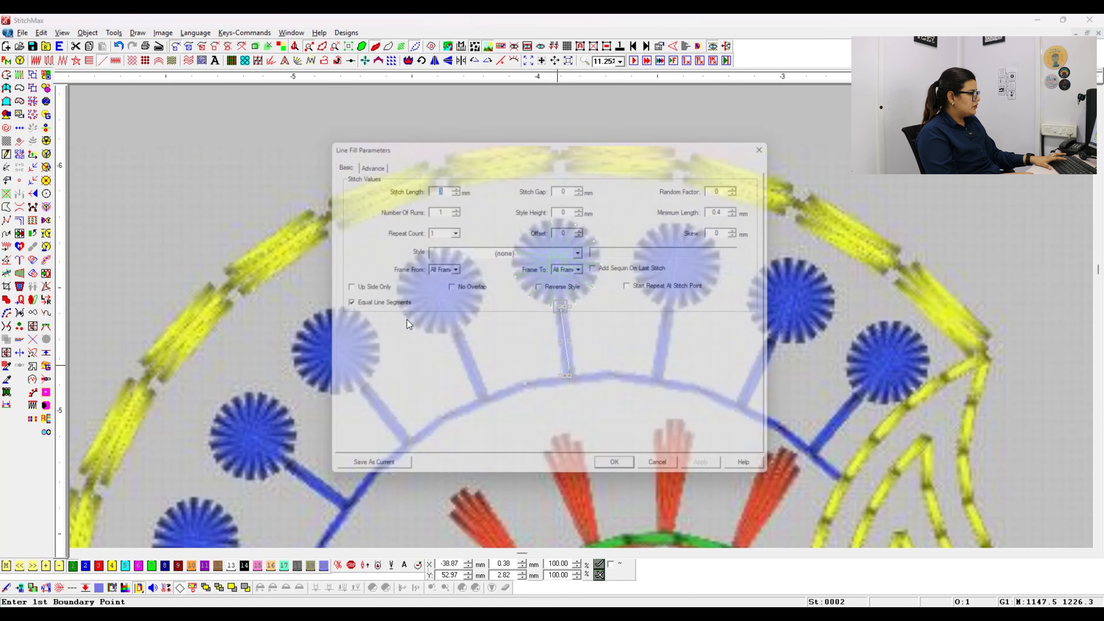
pyautogui.click(437, 229)
pyautogui.click(434, 254)
pyautogui.click(568, 229)
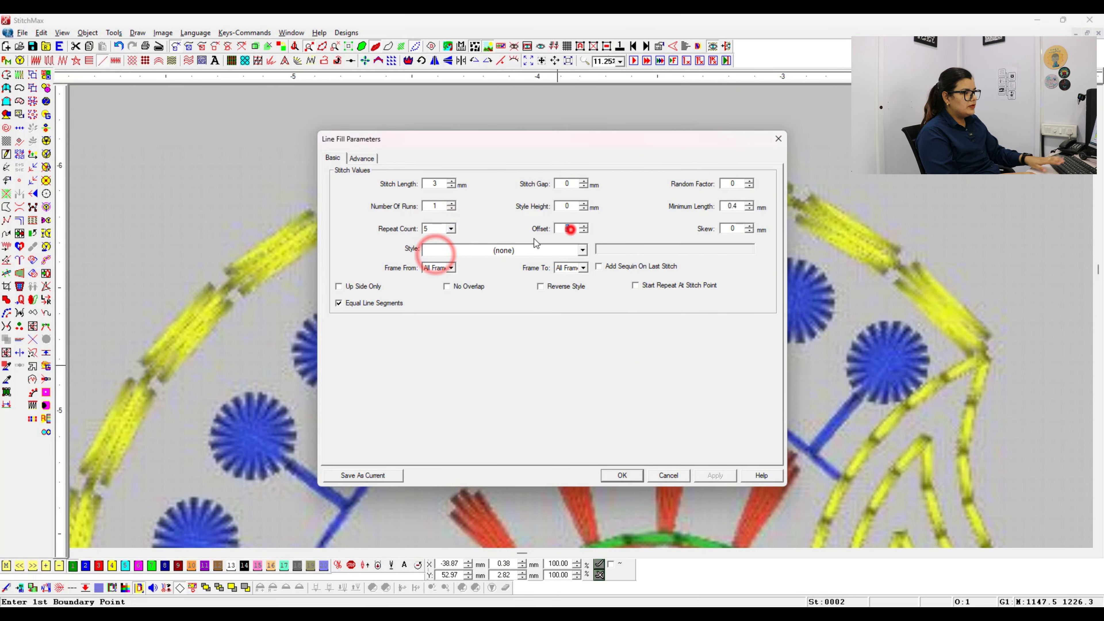
pyautogui.press('Return')
pyautogui.click(646, 264)
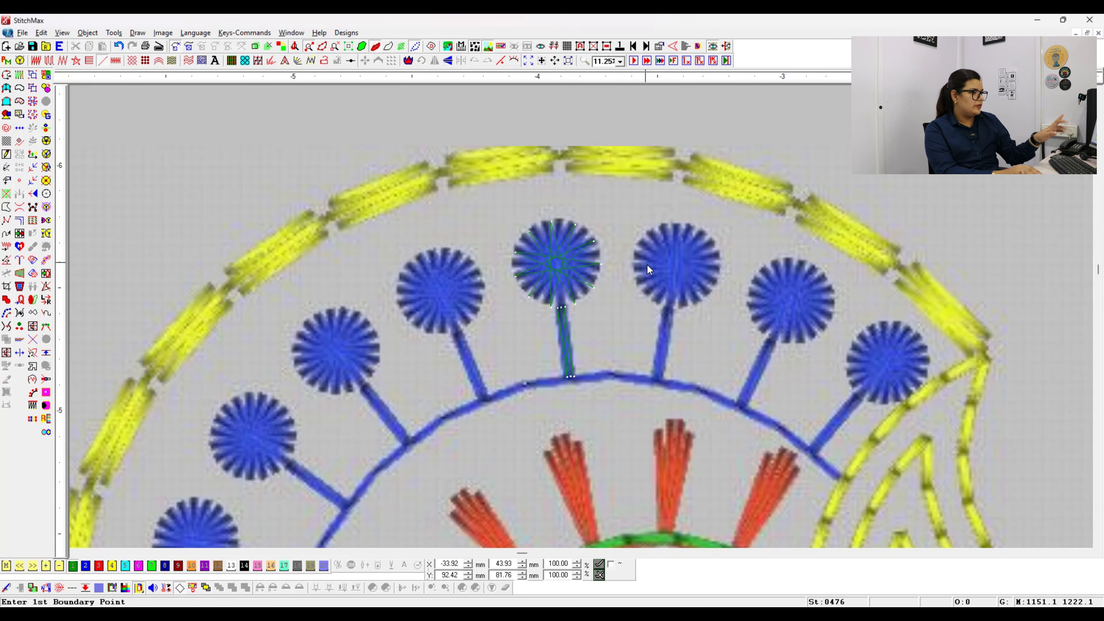
# Step: Hide the reference design and rotate the star circle a quarter turn clockwise so its start and end point faces the stem
pyautogui.hotkey('ctrl', 'h')
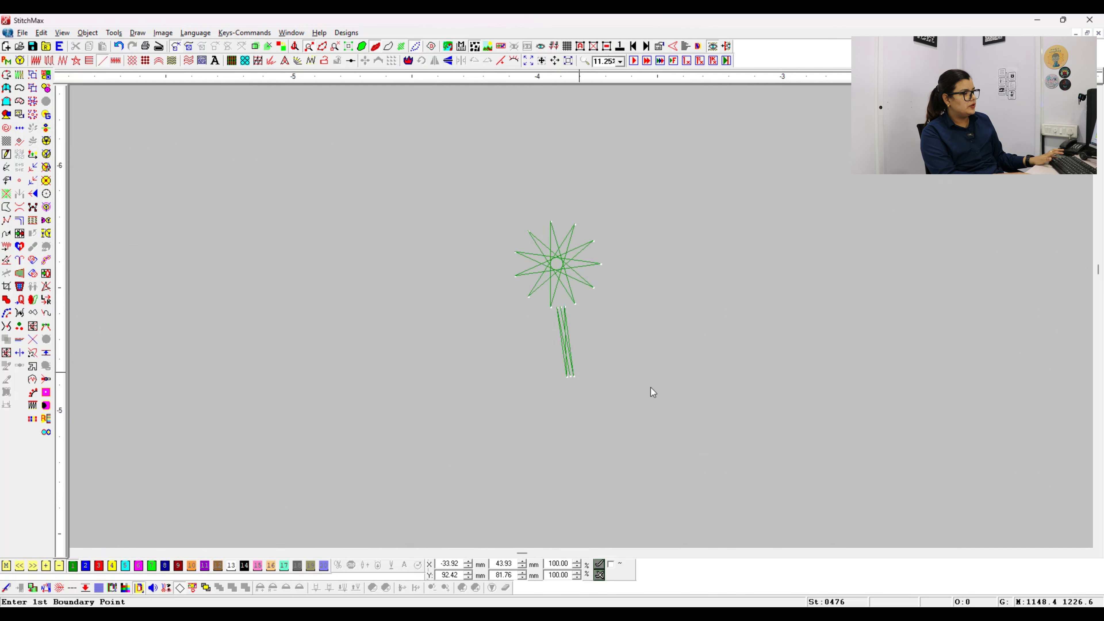
pyautogui.hotkey('ctrl', 'h')
pyautogui.hotkey('ctrl', 'h')
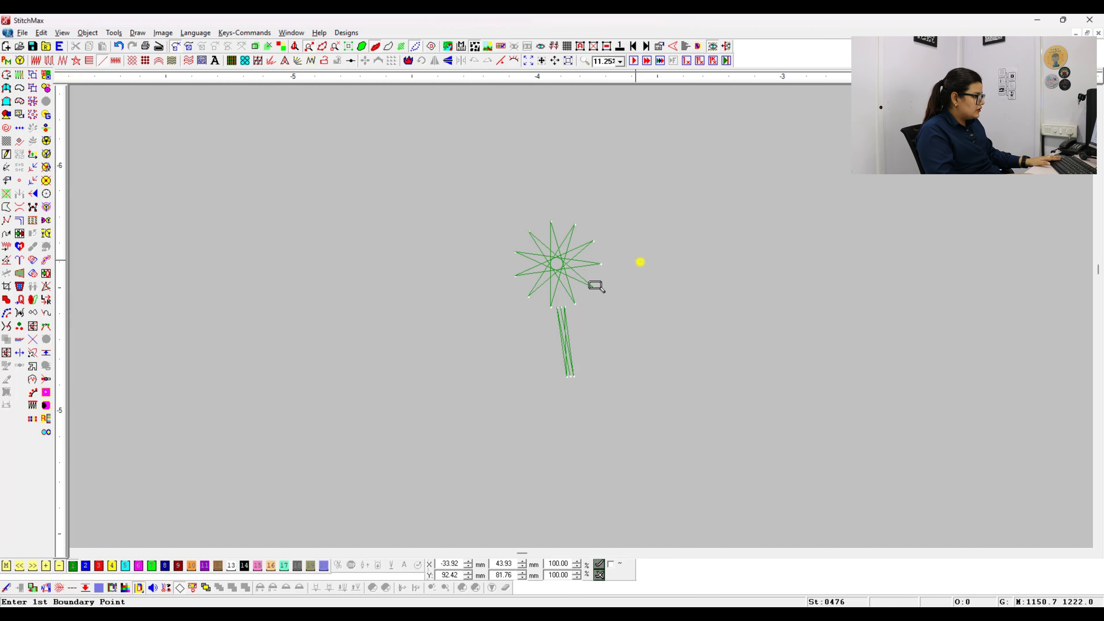
pyautogui.scroll(3, 563, 338)
pyautogui.click(574, 203)
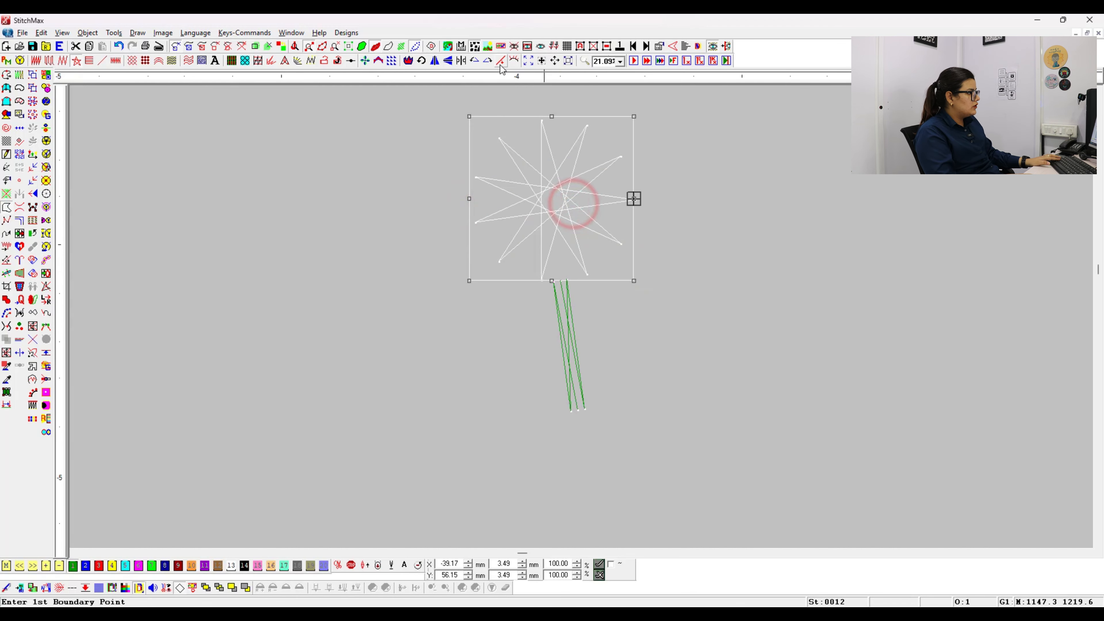
pyautogui.click(490, 61)
pyautogui.click(489, 61)
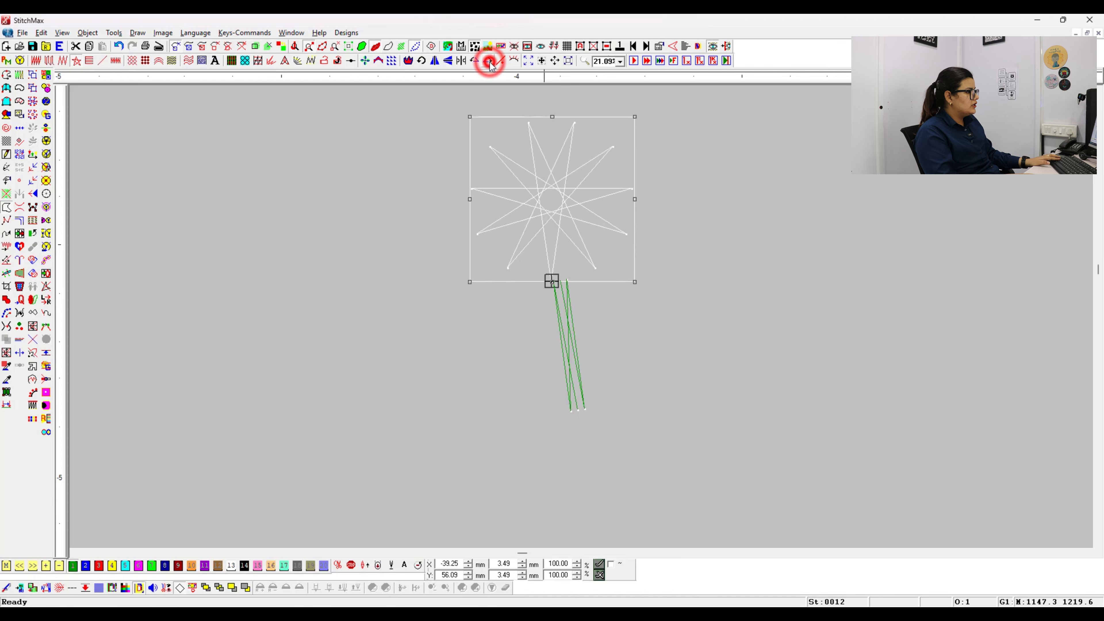
pyautogui.click(684, 317)
# Step: Replace the slanted stem with a vertical line about 2.85 mm long below the star's lowest point, reusing the old stem's line fill
pyautogui.click(574, 365)
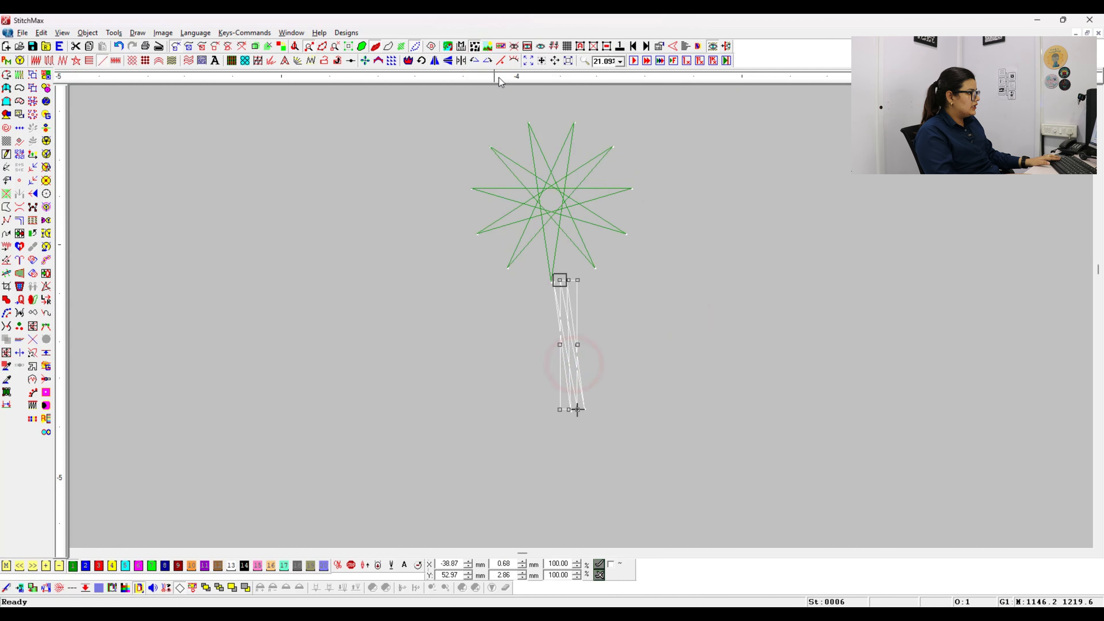
pyautogui.click(502, 61)
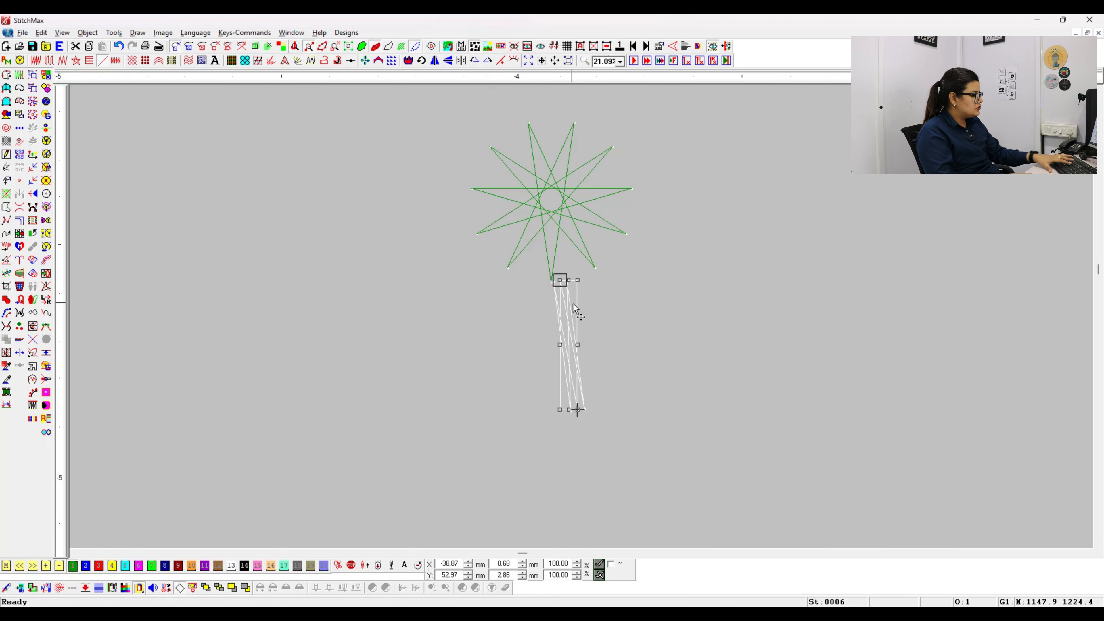
pyautogui.click(551, 281)
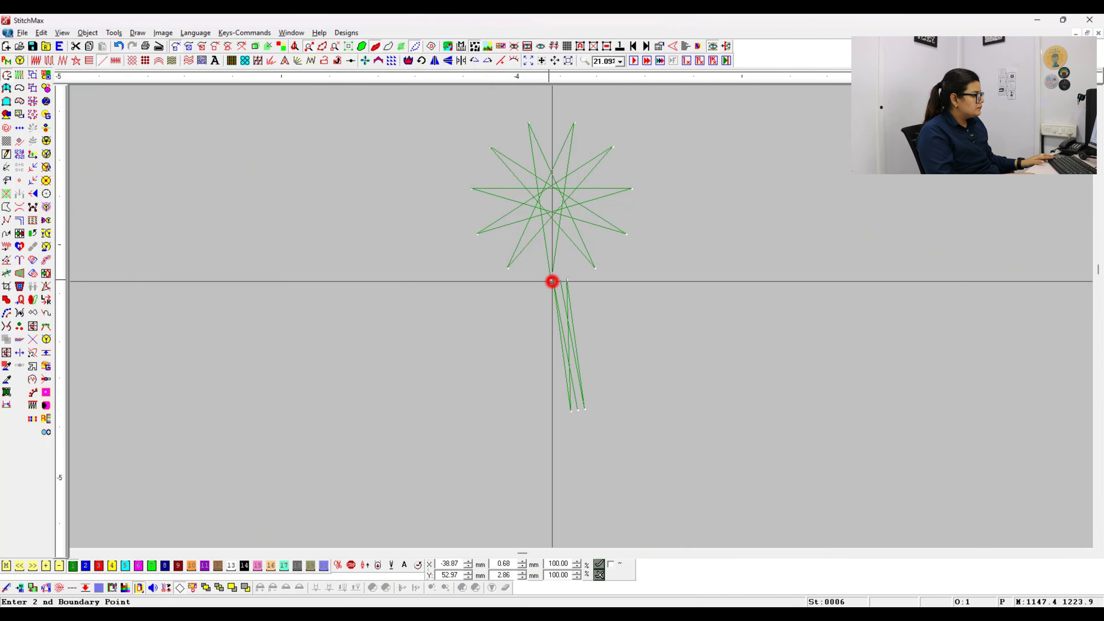
pyautogui.click(549, 411)
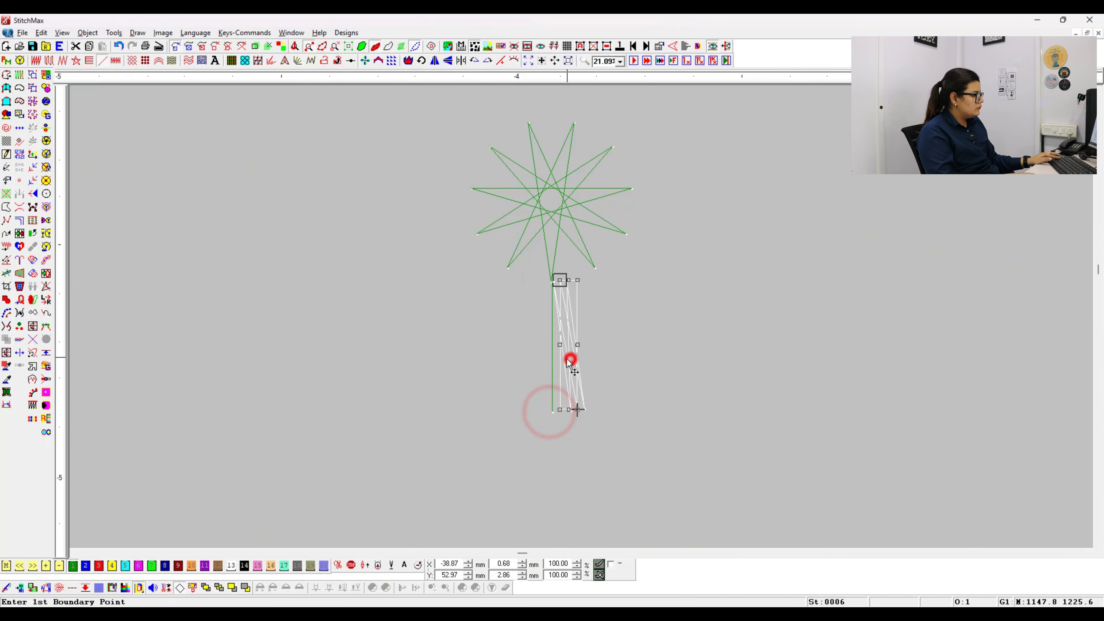
pyautogui.click(552, 359)
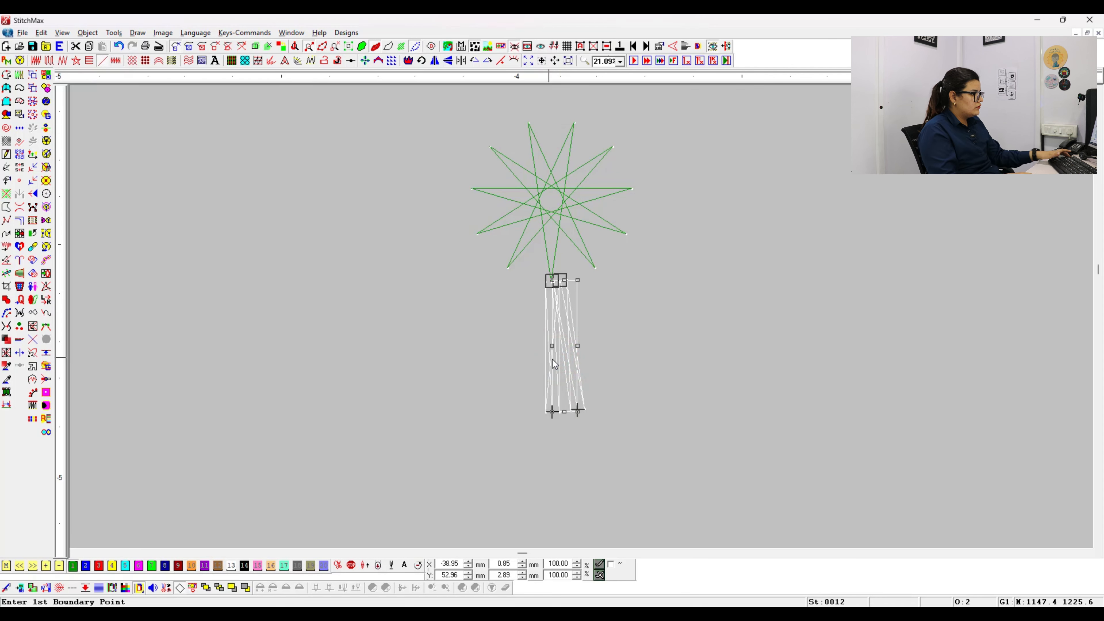
pyautogui.click(574, 373)
pyautogui.press('Escape')
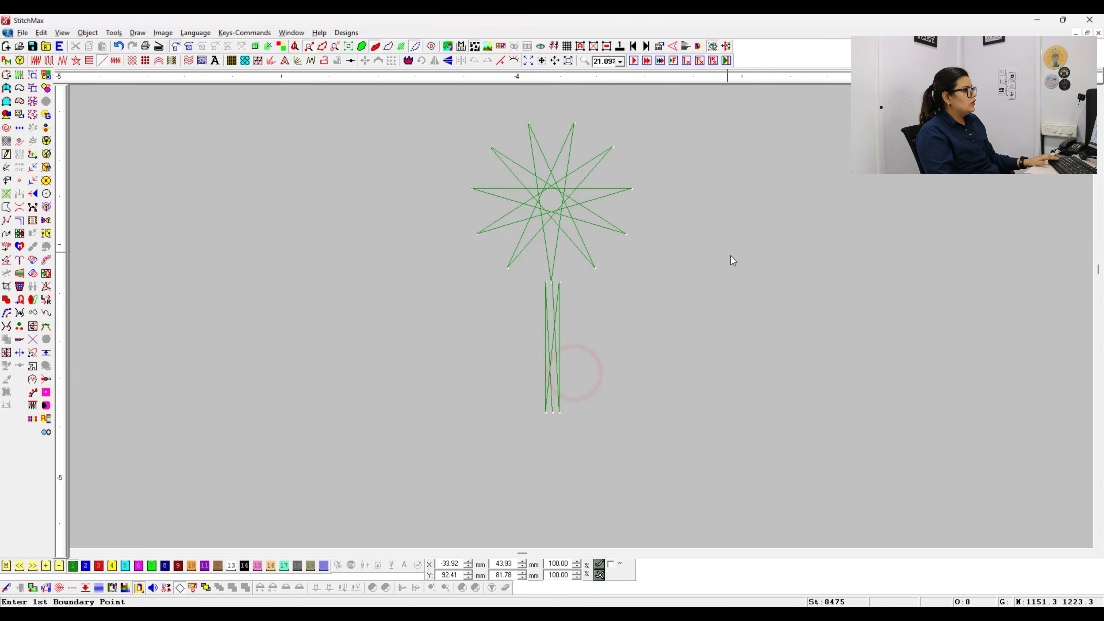
# Step: Draw a horizontal base line just below the stem and set its width to 3.5 mm
pyautogui.scroll(-2, 672, 304)
pyautogui.moveTo(394, 174); pyautogui.dragTo(708, 437)
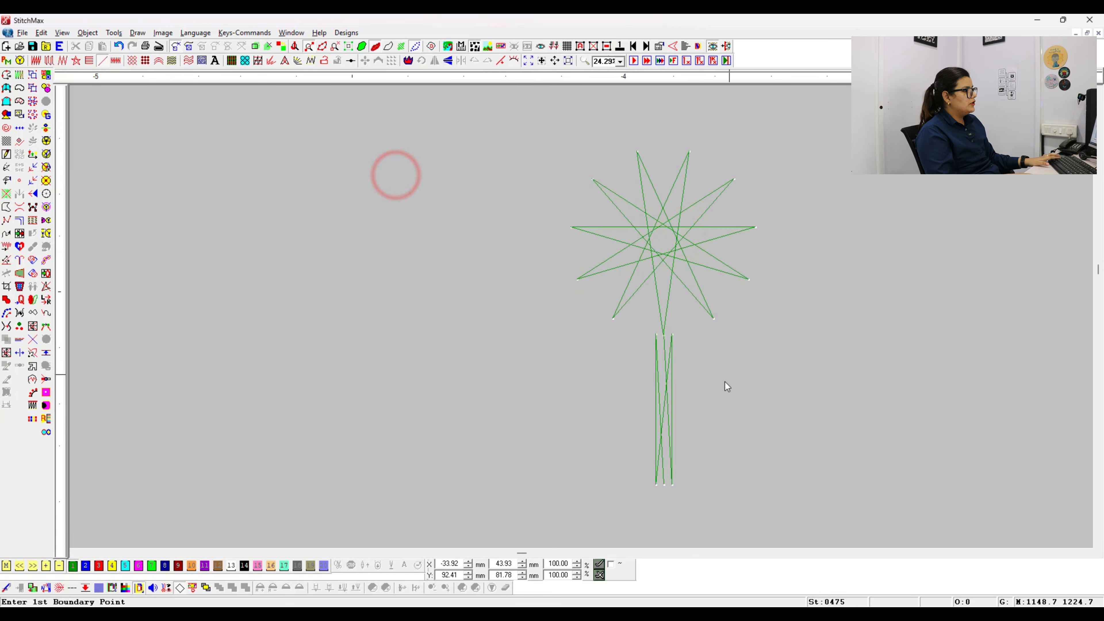
pyautogui.click(540, 256)
pyautogui.click(550, 387)
pyautogui.click(606, 392)
pyautogui.scroll(-2, 606, 392)
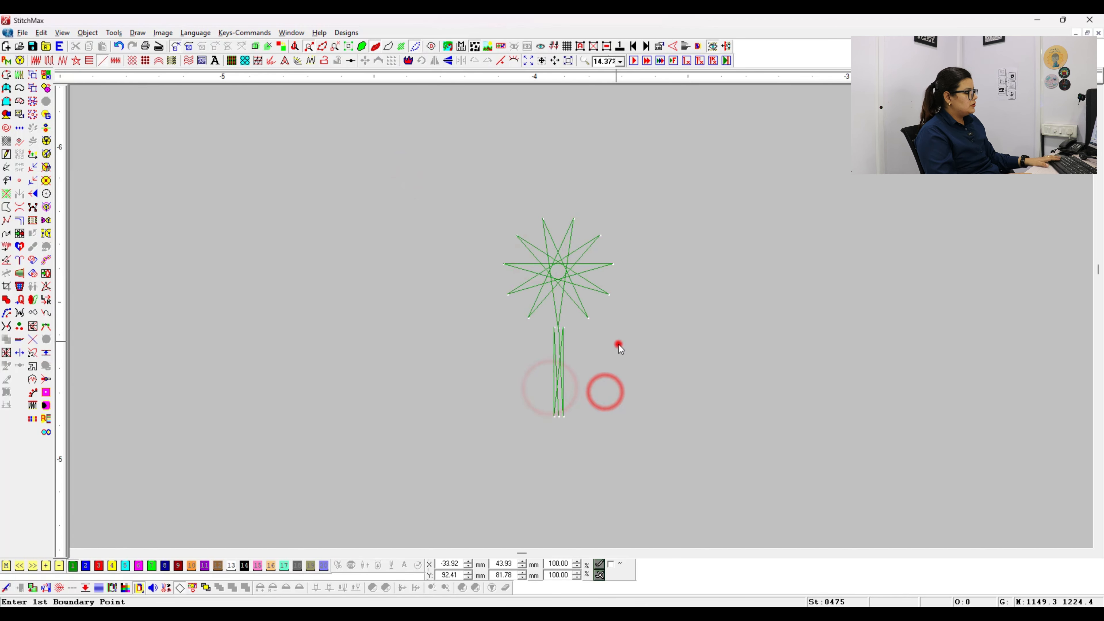
pyautogui.click(618, 344)
pyautogui.click(506, 420)
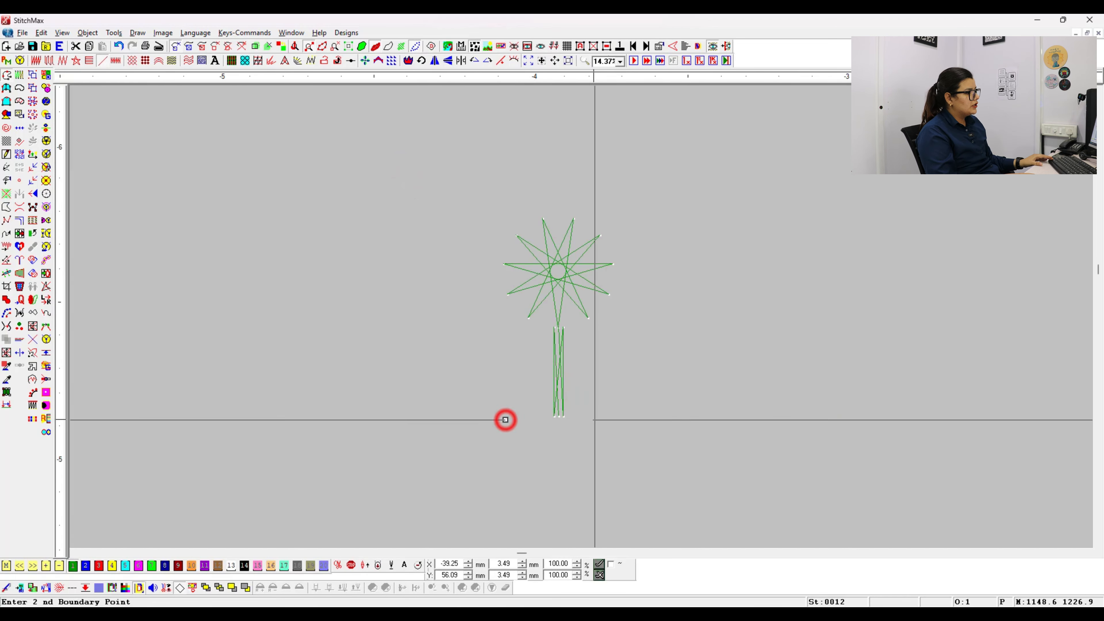
pyautogui.click(634, 420)
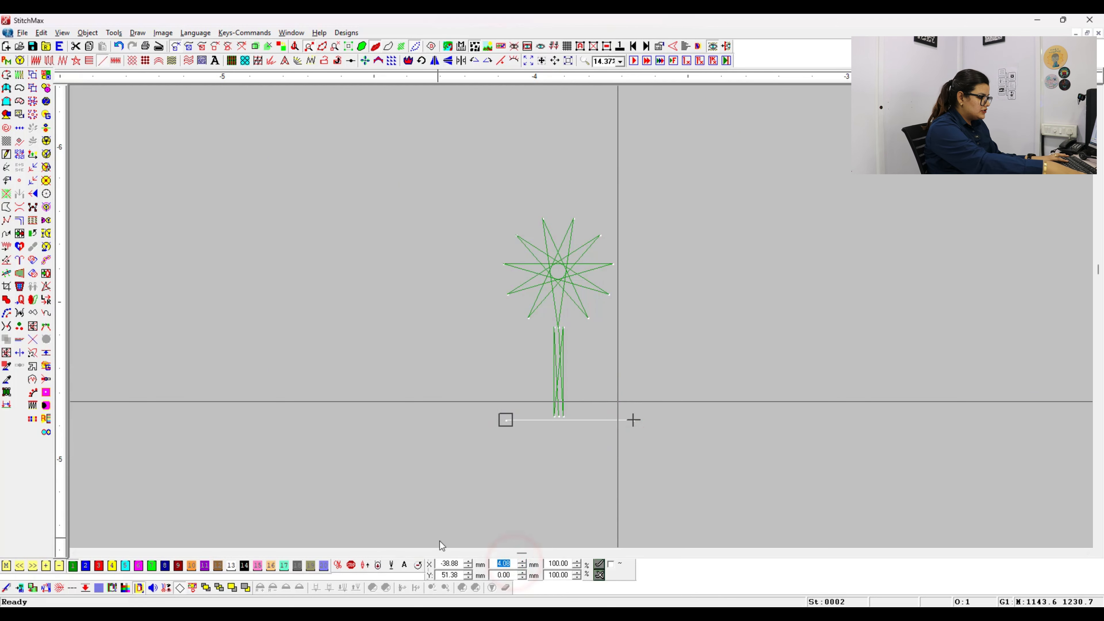
pyautogui.write('3.5')
pyautogui.press('Return')
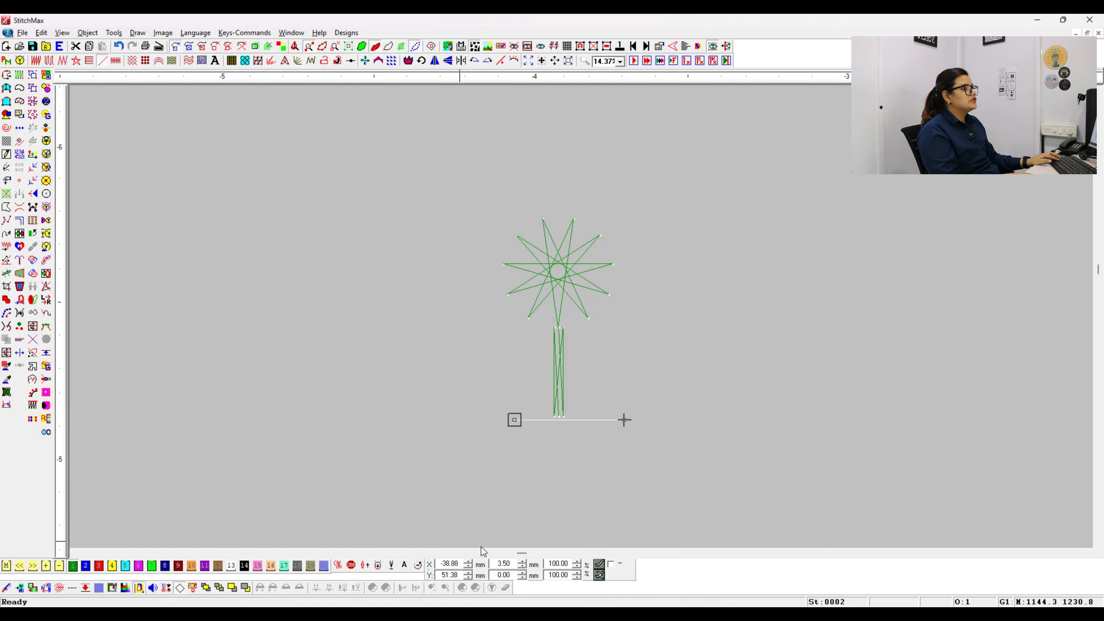
# Step: Show the reference design, measure the spacing between two stitch points along the blue arc, and hide the reference again
pyautogui.scroll(-2, 686, 382)
pyautogui.click(683, 377)
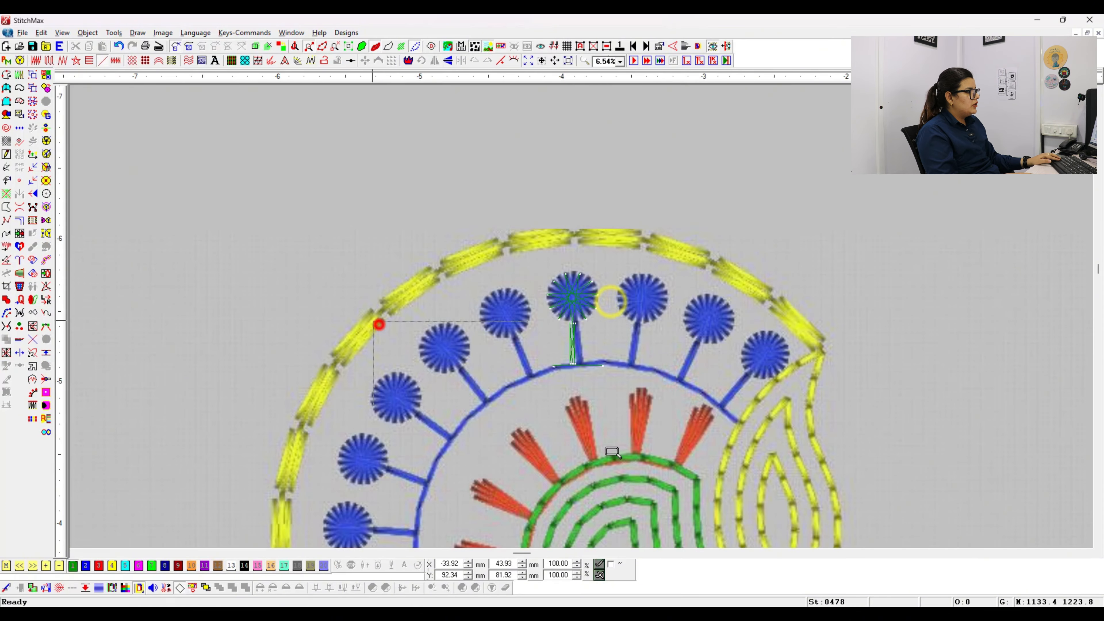
pyautogui.scroll(4, 483, 413)
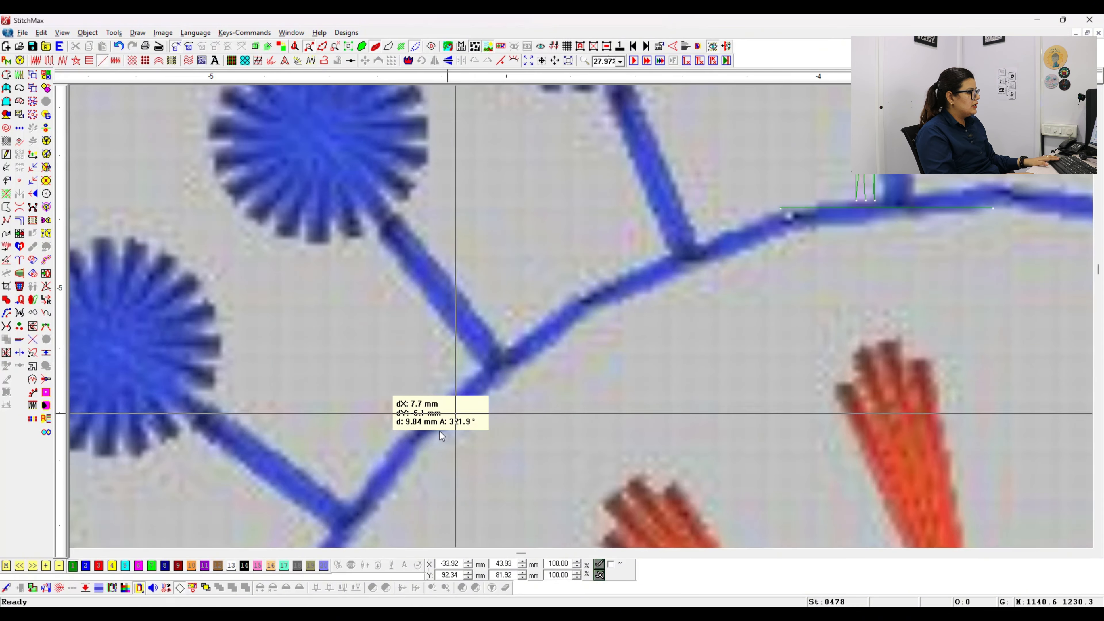
pyautogui.click(419, 436)
pyautogui.click(584, 308)
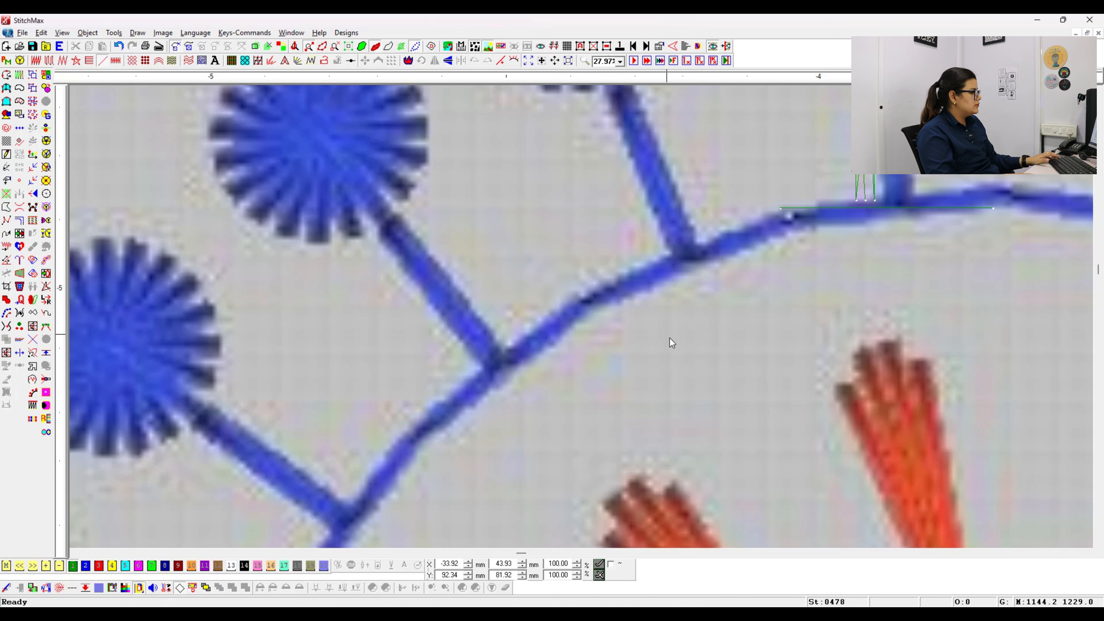
pyautogui.scroll(-4, 739, 343)
pyautogui.click(782, 301)
# Step: Shorten the base line's stitch length in its line fill parameters so a stitch point falls at its middle
pyautogui.scroll(5, 663, 289)
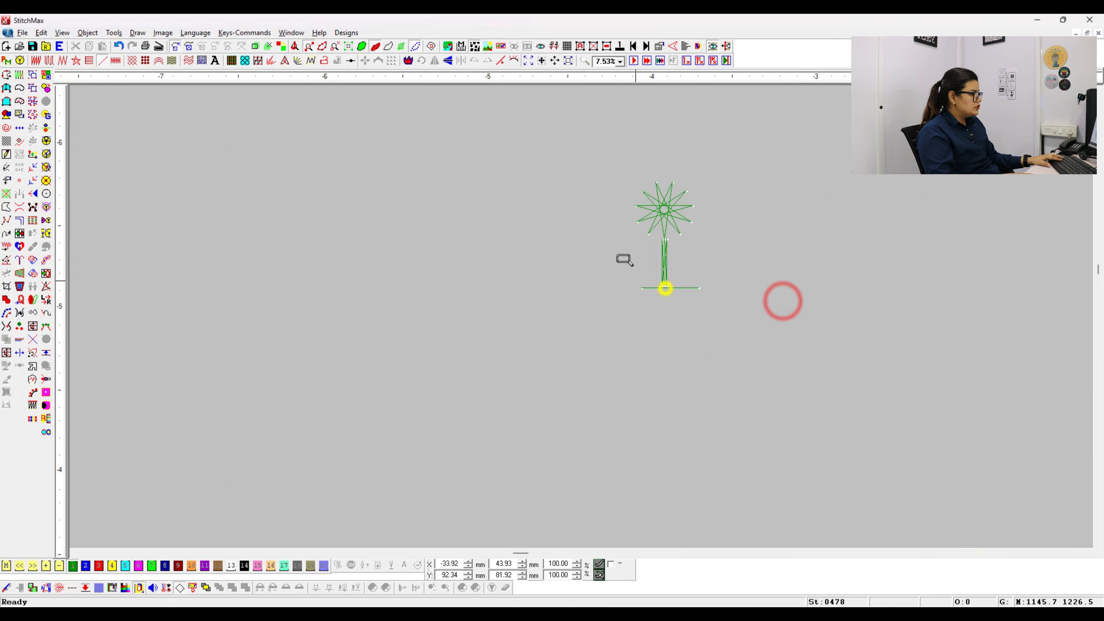
pyautogui.click(624, 256)
pyautogui.click(536, 295)
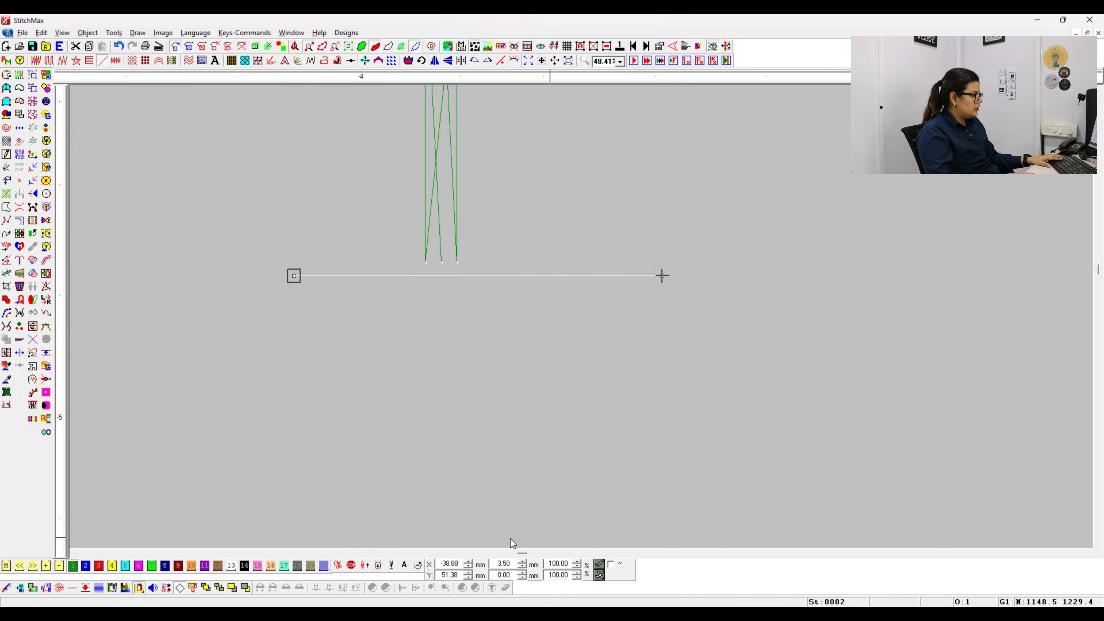
pyautogui.press('Return')
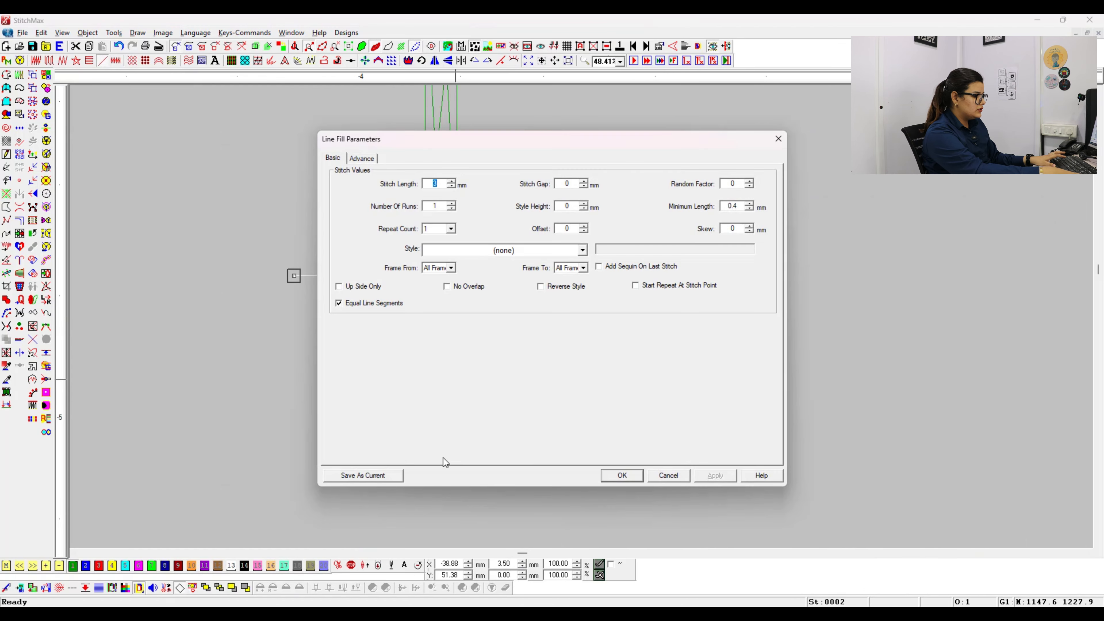
pyautogui.press('Return')
pyautogui.click(455, 422)
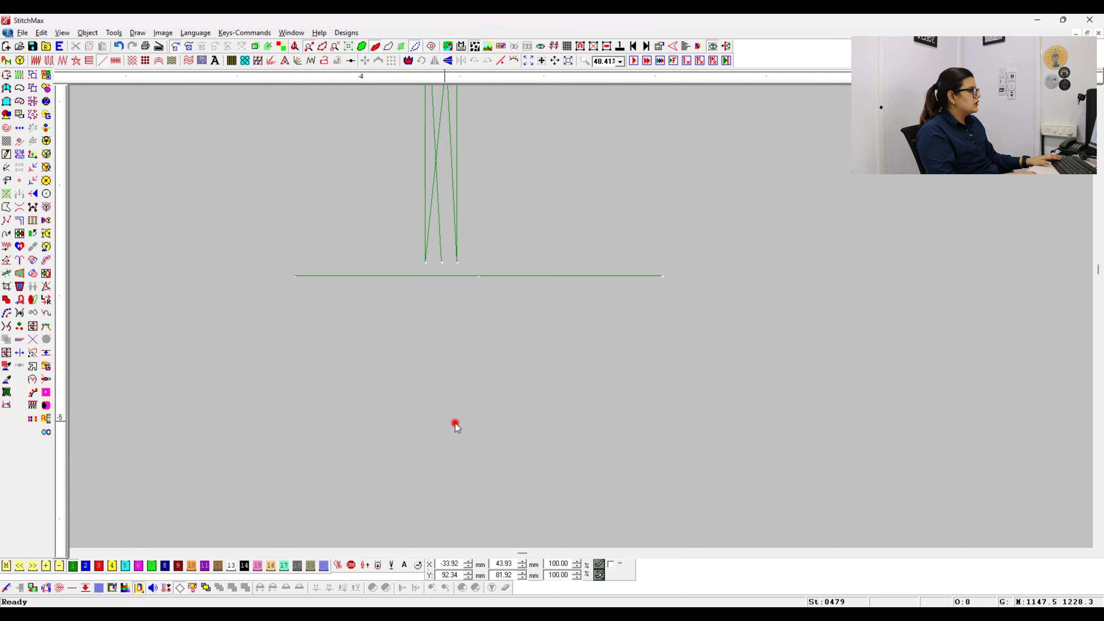
# Step: Bring the stem's start and end together at its lower centre and attach it to the base line's middle stitch point
pyautogui.scroll(-4, 478, 271)
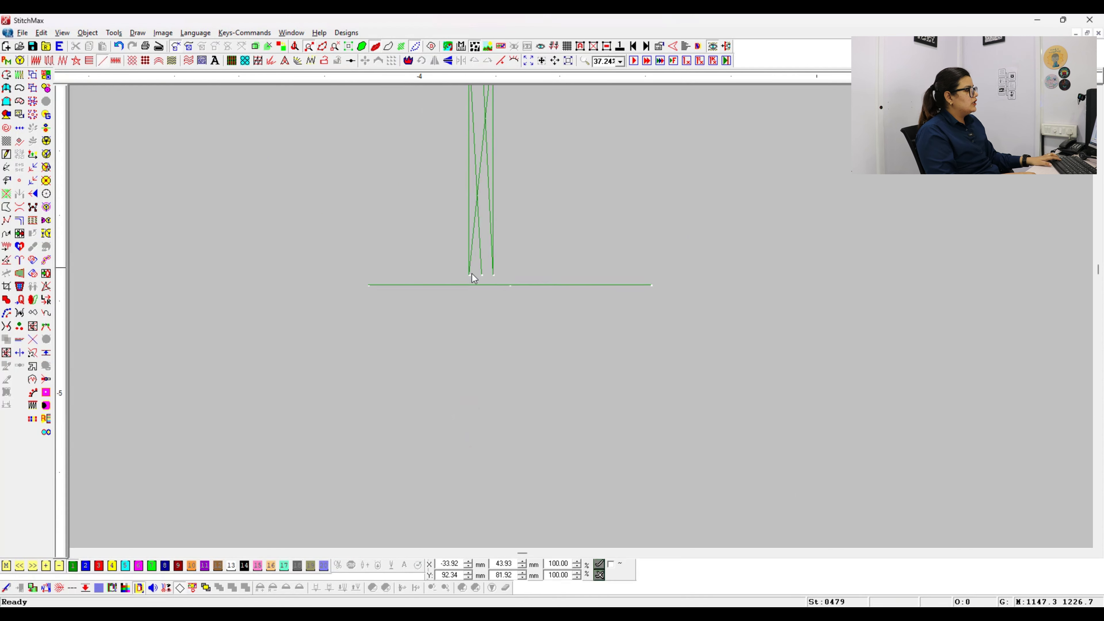
pyautogui.click(470, 301)
pyautogui.scroll(-1, 487, 326)
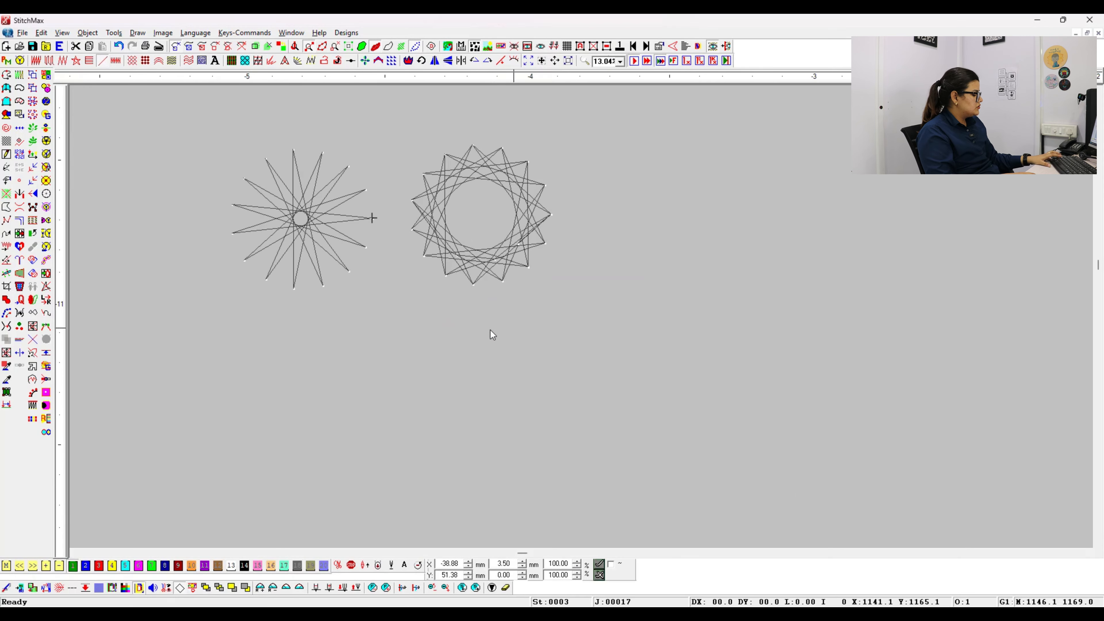
pyautogui.scroll(8, 490, 330)
pyautogui.scroll(-3, 331, 363)
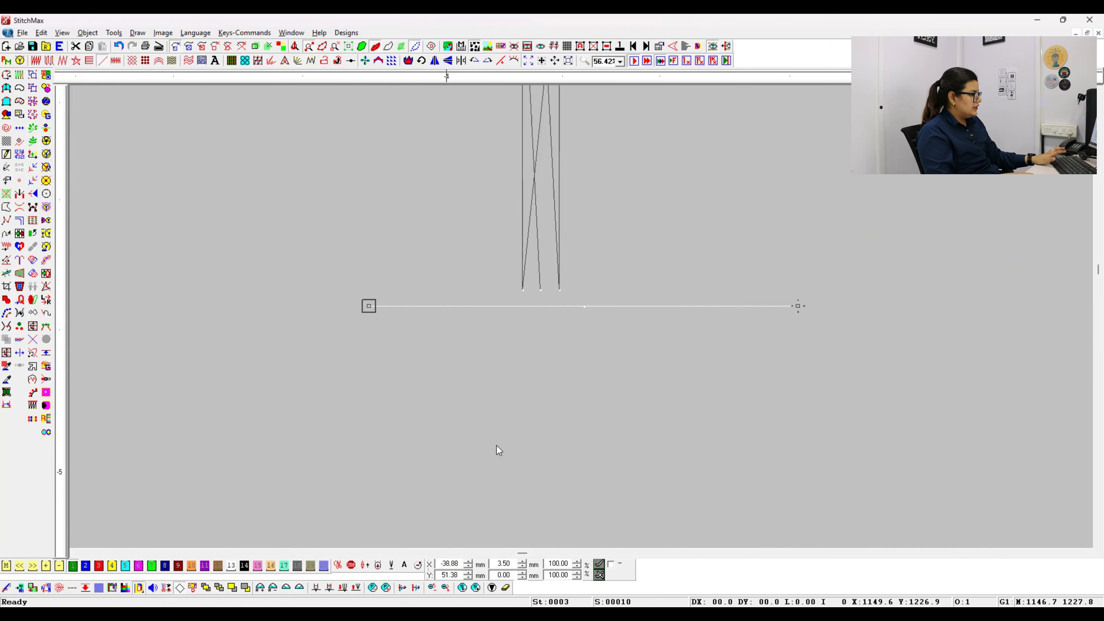
pyautogui.click(569, 457)
pyautogui.click(527, 247)
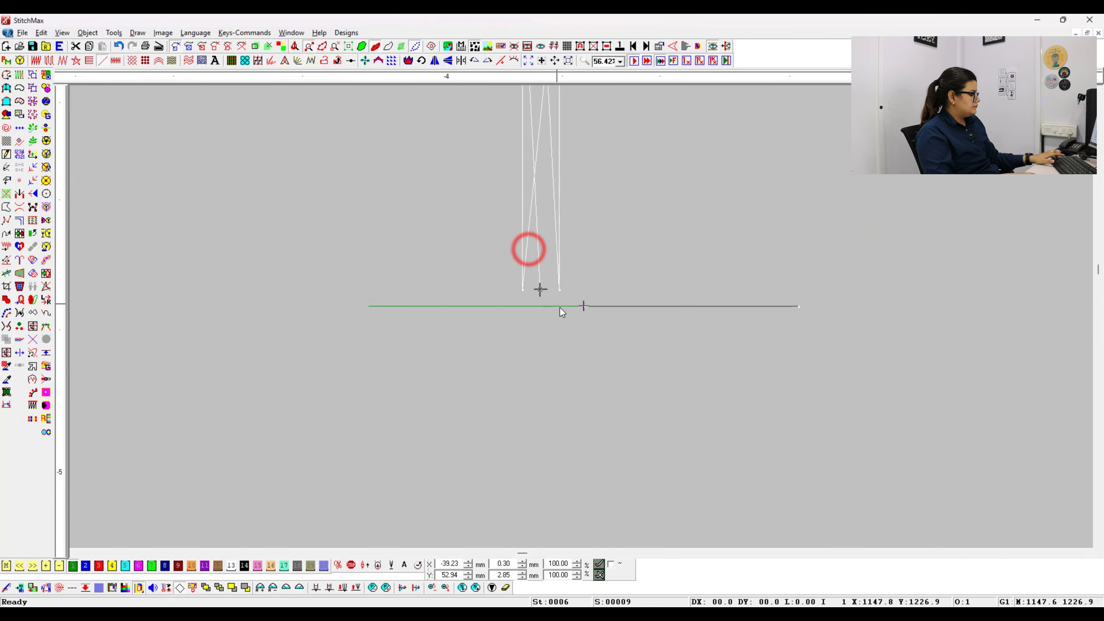
pyautogui.press('Right')
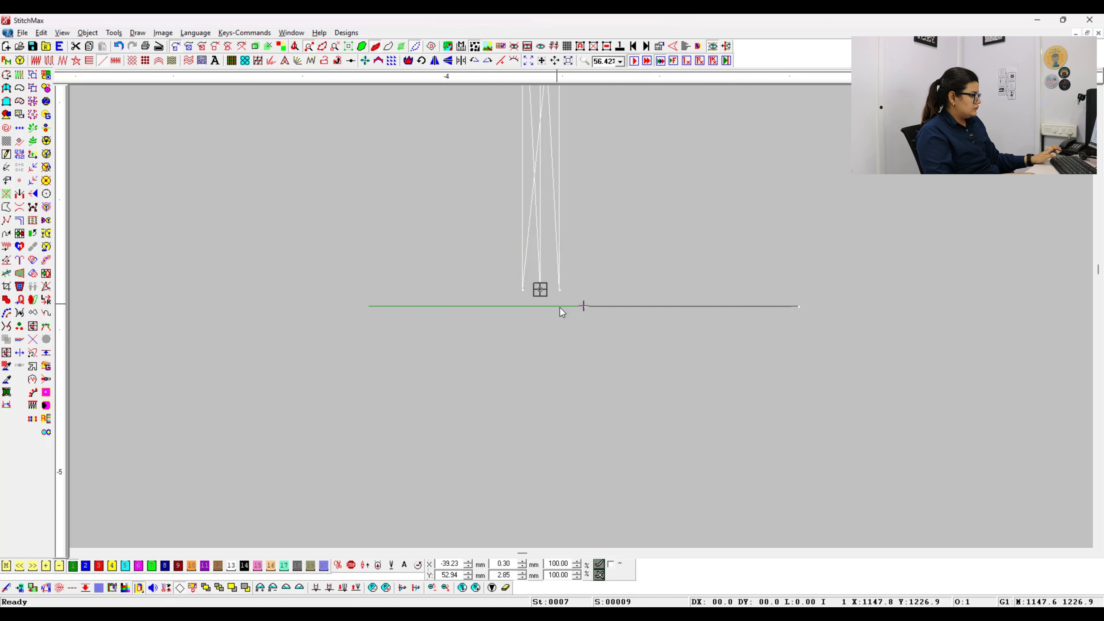
pyautogui.moveTo(560, 307); pyautogui.dragTo(593, 309)
pyautogui.click(736, 209)
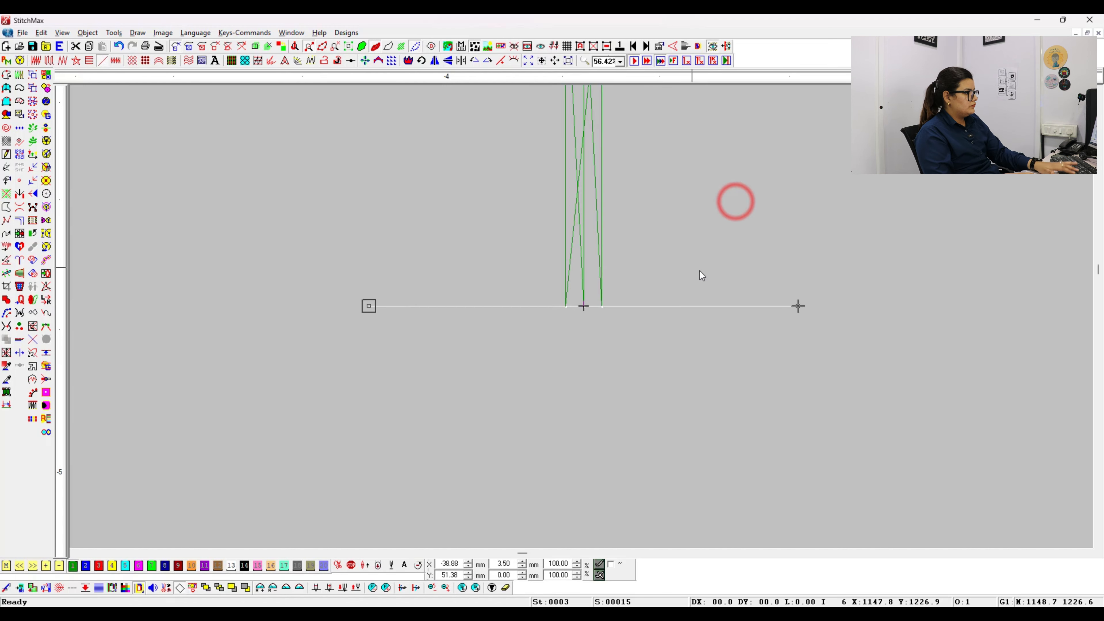
# Step: Move the star circle so its lowest point joins the top centre of the stem
pyautogui.scroll(3, 700, 271)
pyautogui.click(744, 222)
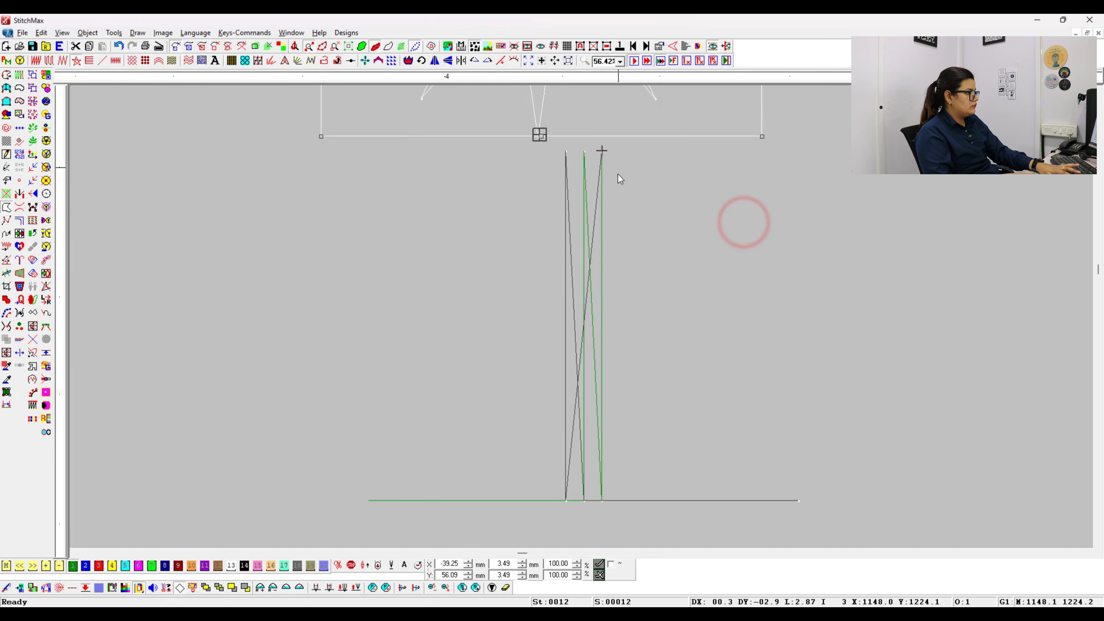
pyautogui.moveTo(546, 117); pyautogui.dragTo(591, 129)
pyautogui.click(771, 266)
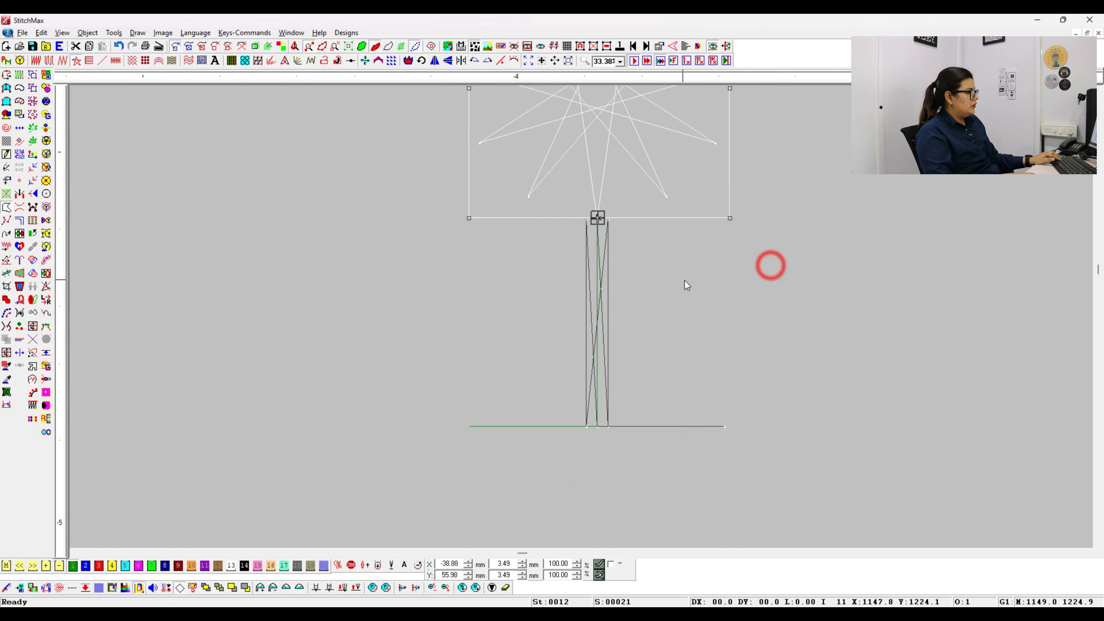
# Step: Select the base line, stem and star circle together and save them as a style named 05
pyautogui.scroll(-4, 685, 280)
pyautogui.click(725, 280)
pyautogui.click(554, 356)
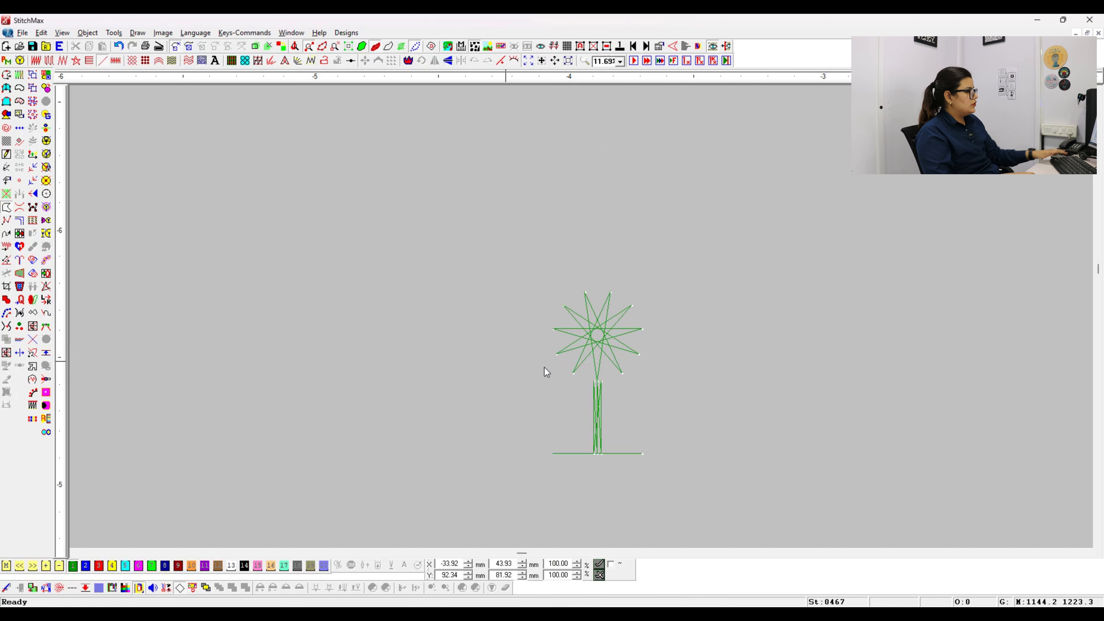
pyautogui.moveTo(638, 424); pyautogui.dragTo(708, 464)
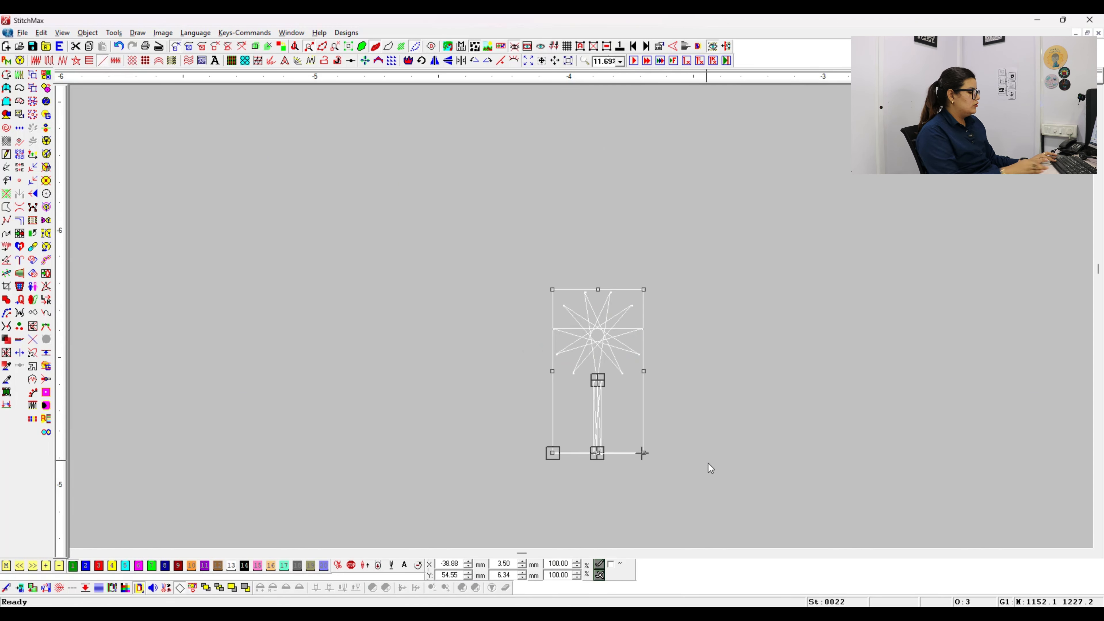
pyautogui.hotkey('shift', 's')
pyautogui.write('00')
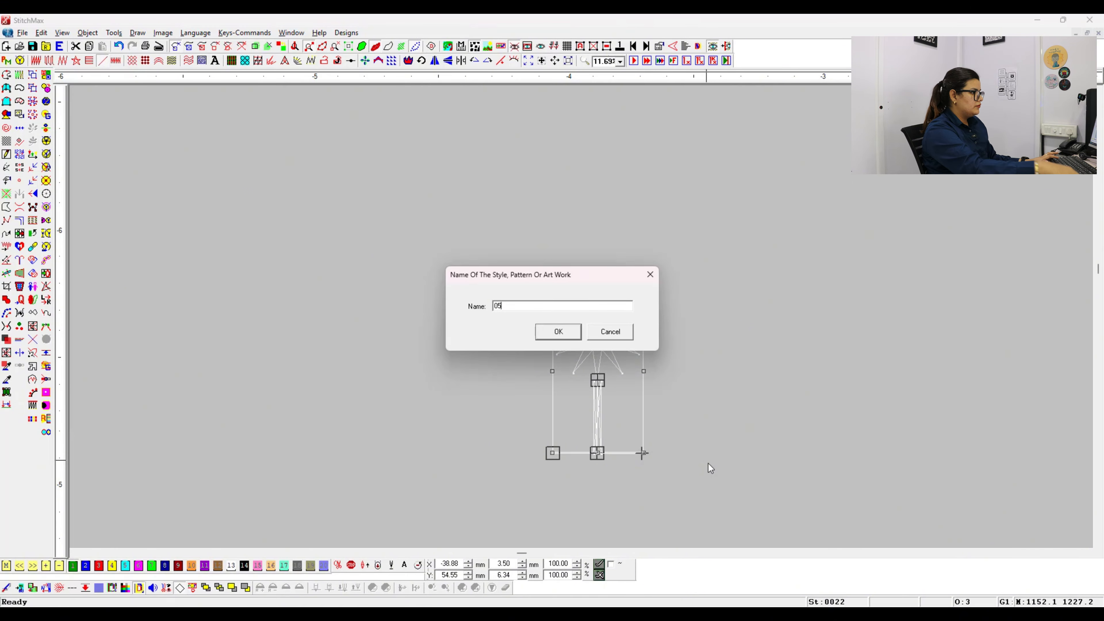
pyautogui.press('Return')
# Step: Trace the reference's blue inner arc with a three-point curved line from its lower end to its upper end
pyautogui.scroll(-10, 509, 448)
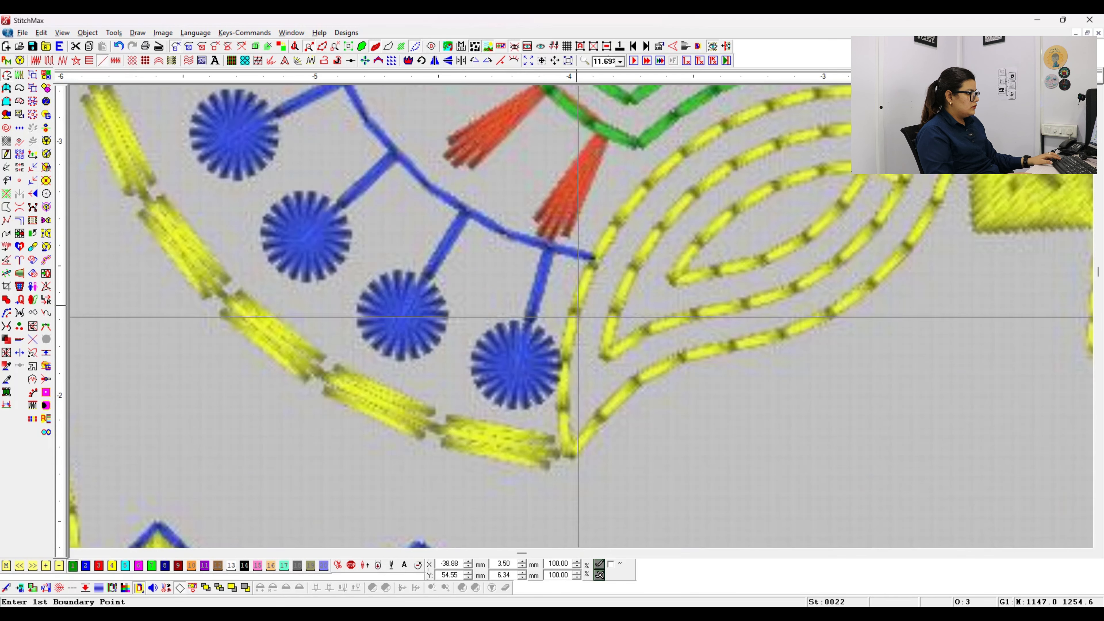
pyautogui.click(594, 258)
pyautogui.scroll(2, 604, 283)
pyautogui.scroll(4, 594, 257)
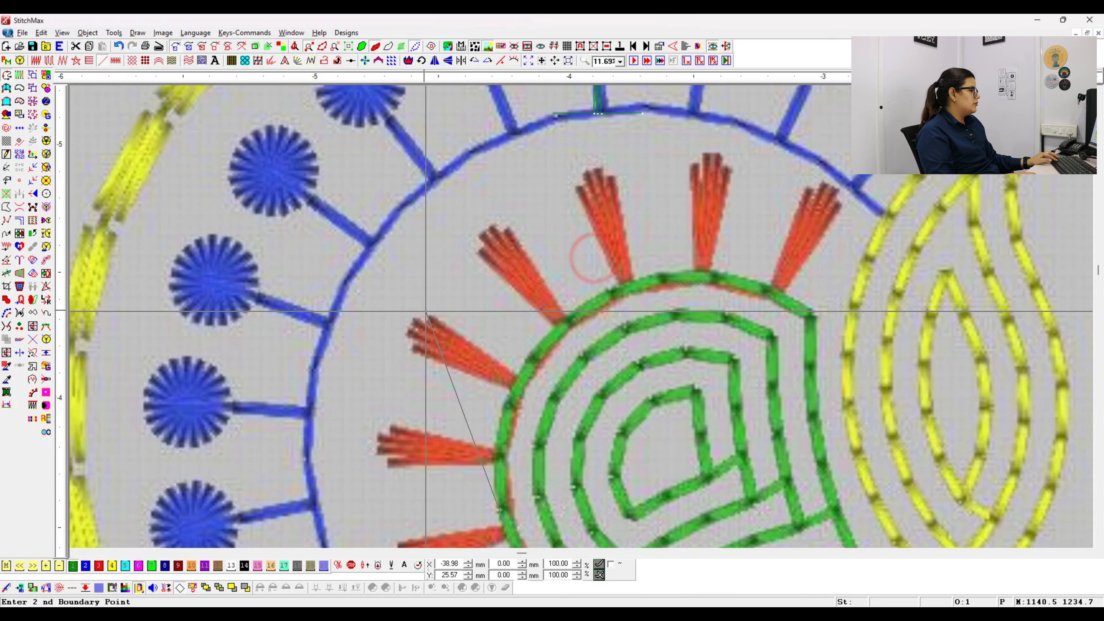
pyautogui.click(339, 295)
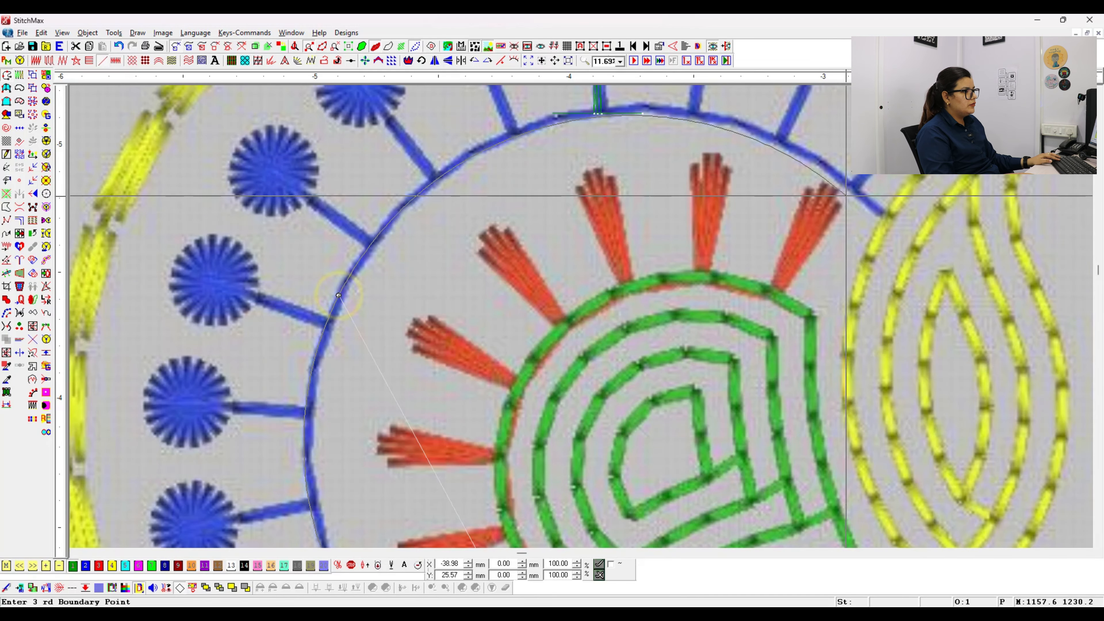
pyautogui.click(880, 214)
# Step: Move the original star-circle motif clear of the arc, up onto the outer yellow border
pyautogui.scroll(-3, 648, 195)
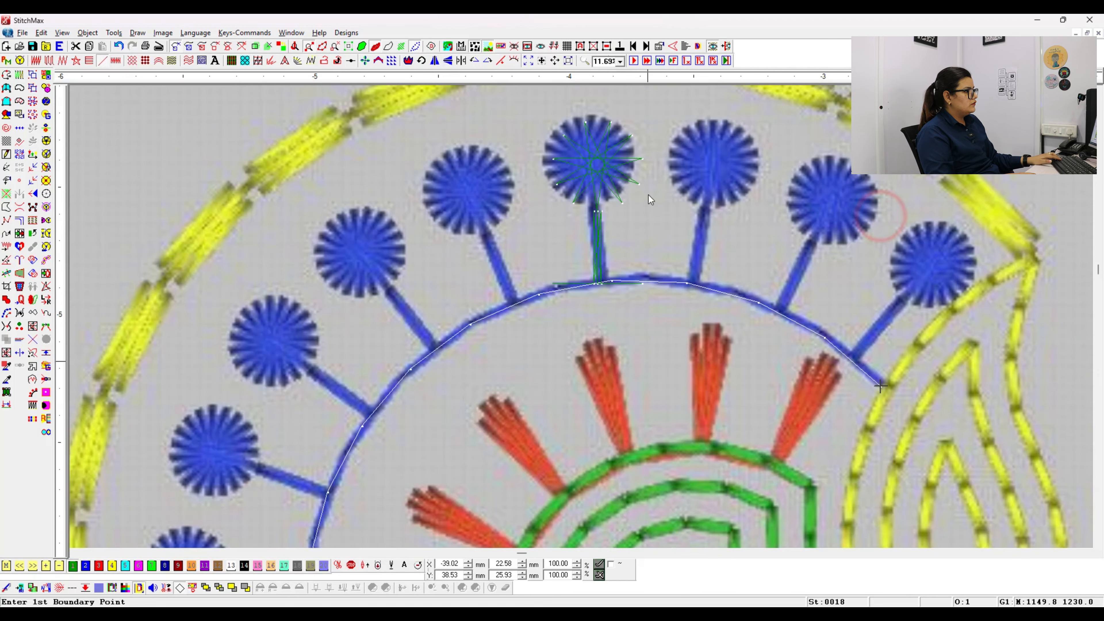
pyautogui.click(564, 166)
pyautogui.click(604, 281)
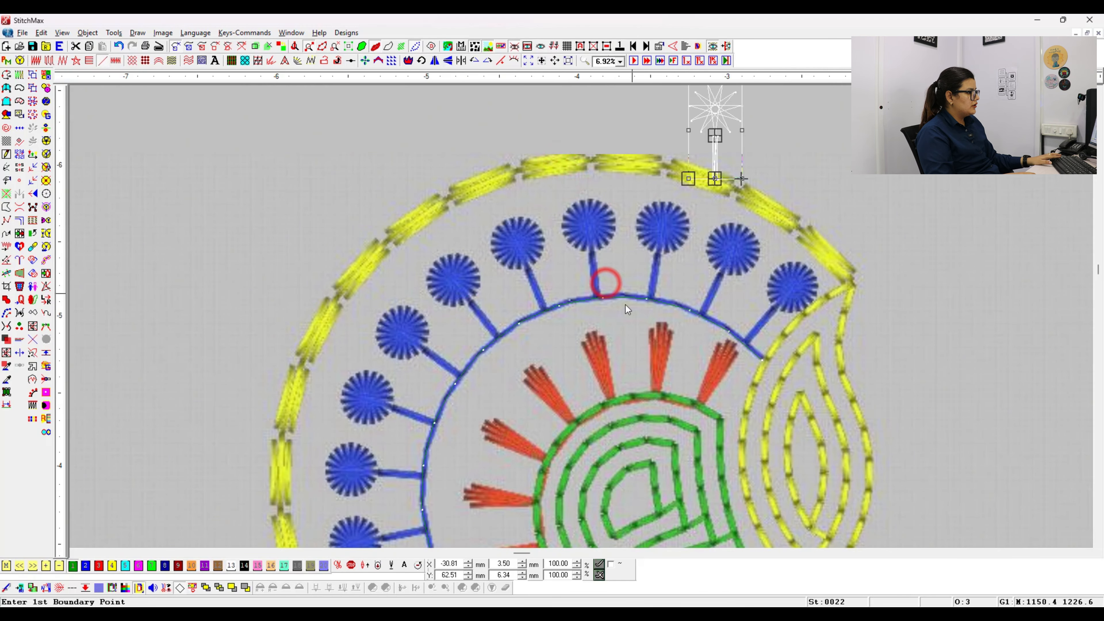
# Step: Assign style 05 to the arc's line fill and adjust its stitch length so the motifs match the reference spacing
pyautogui.click(622, 307)
pyautogui.click(458, 251)
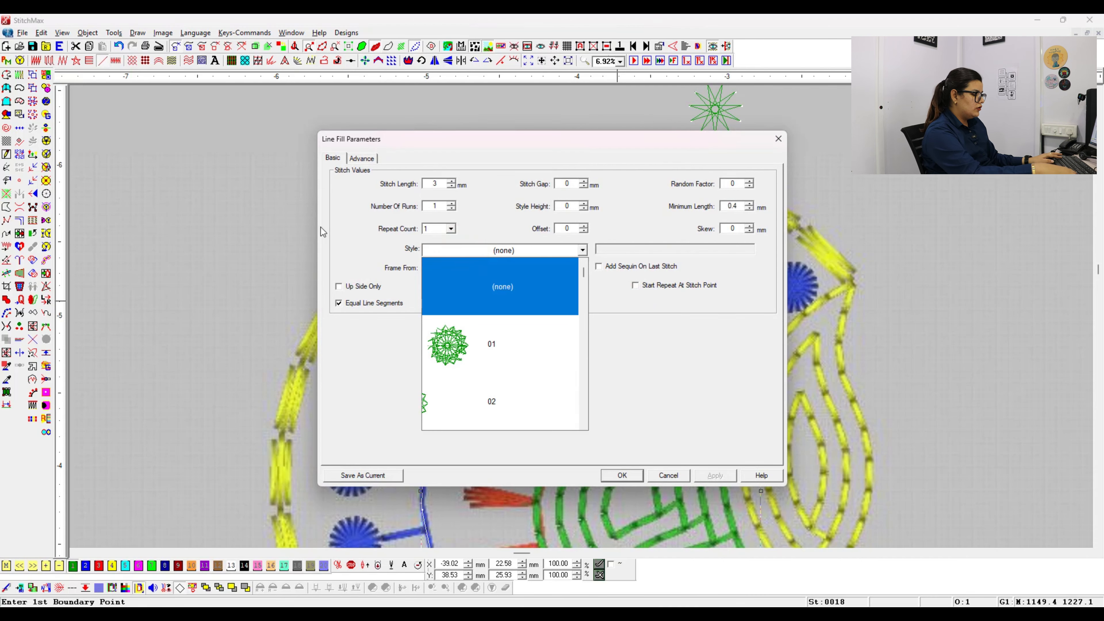
pyautogui.press('Down')
pyautogui.press('Down')
pyautogui.press('Return')
pyautogui.press('Return')
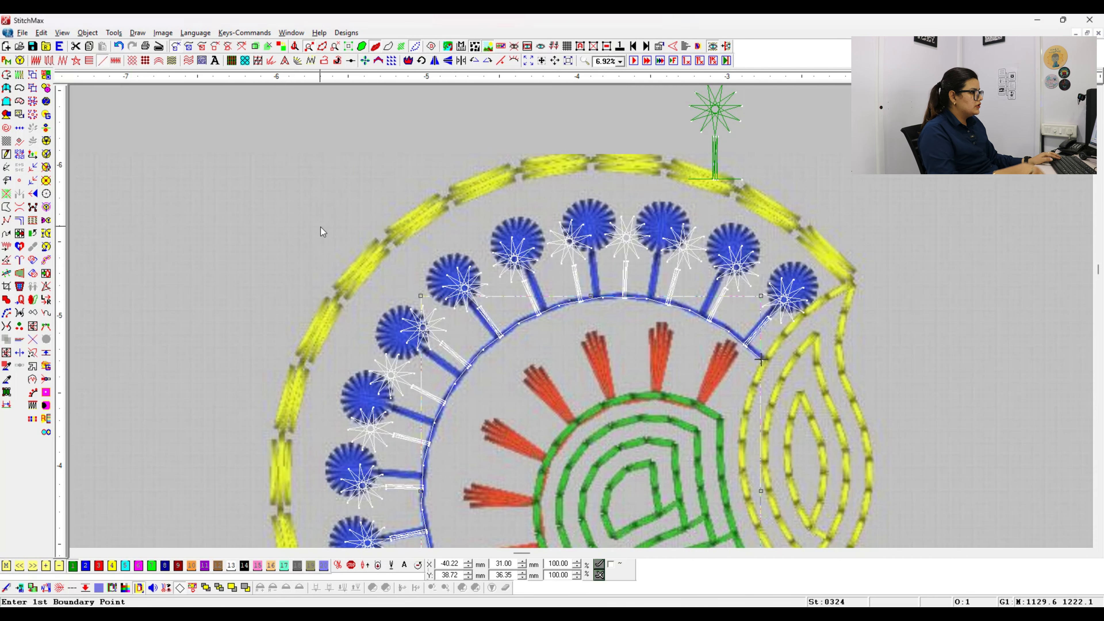
pyautogui.press('Return')
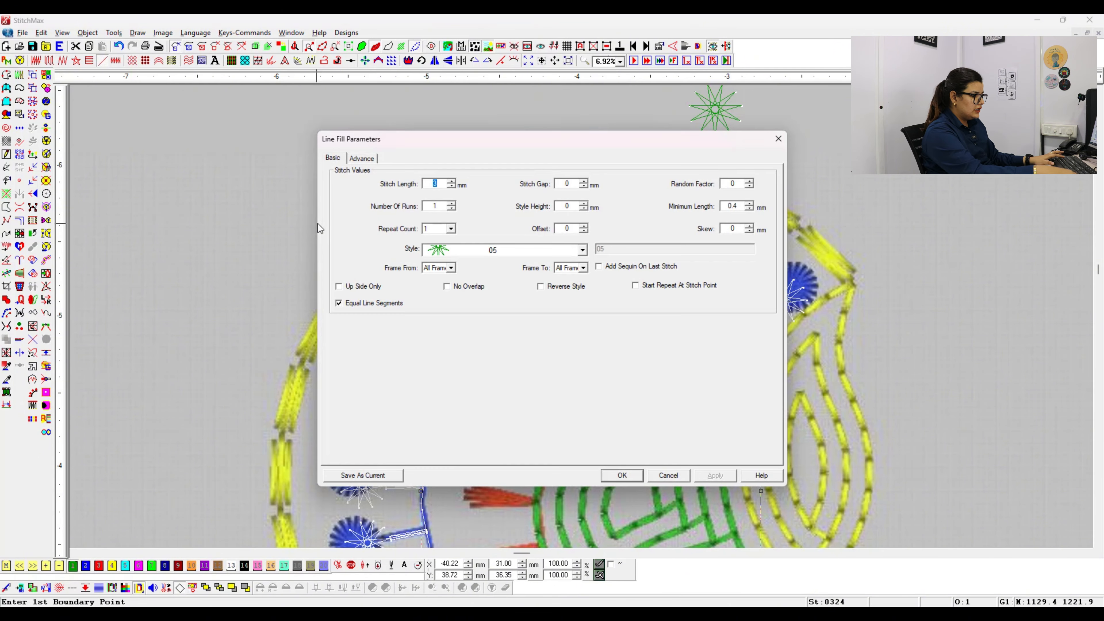
pyautogui.press('Return')
pyautogui.scroll(3, 691, 321)
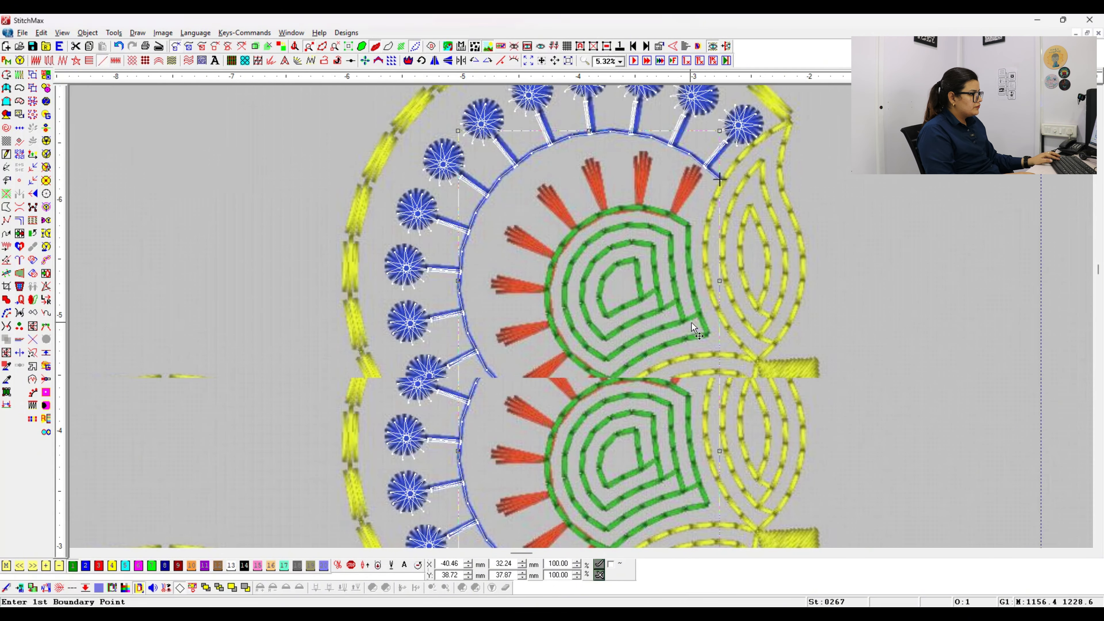
# Step: Fine-tune the arc's lower and upper end points so the repeated motifs line up with the reference, and deselect it
pyautogui.rightClick(672, 446)
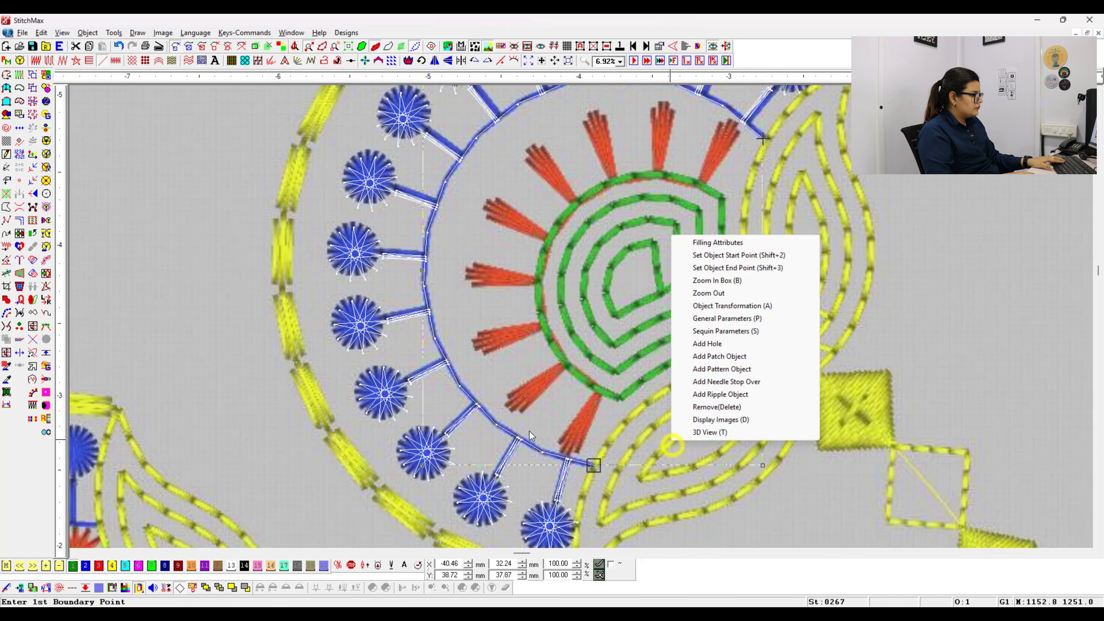
pyautogui.scroll(3, 627, 467)
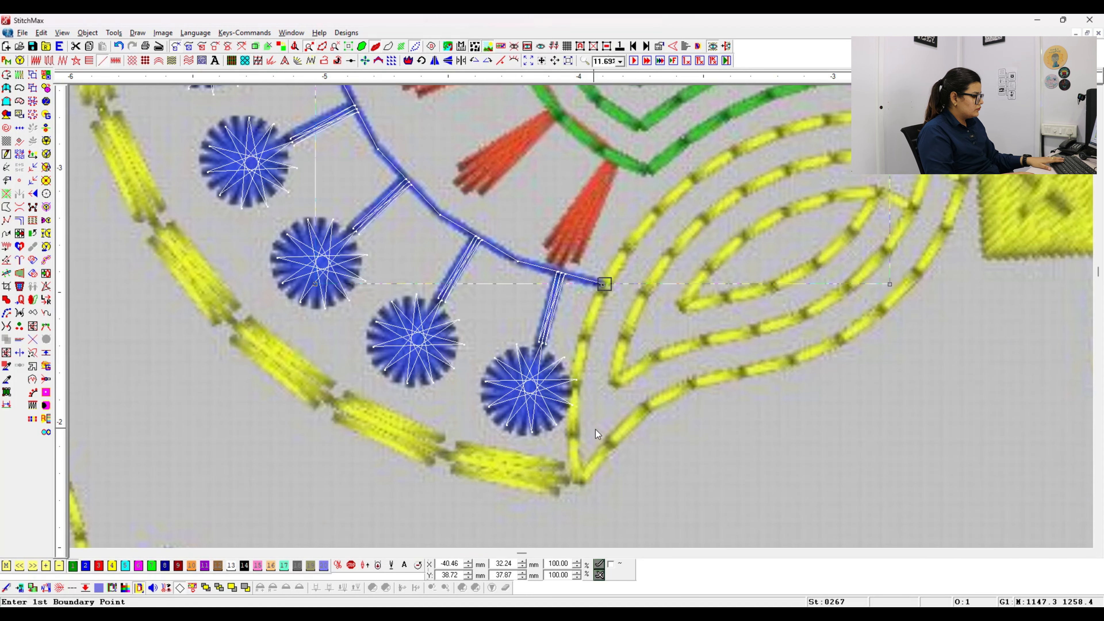
pyautogui.click(605, 287)
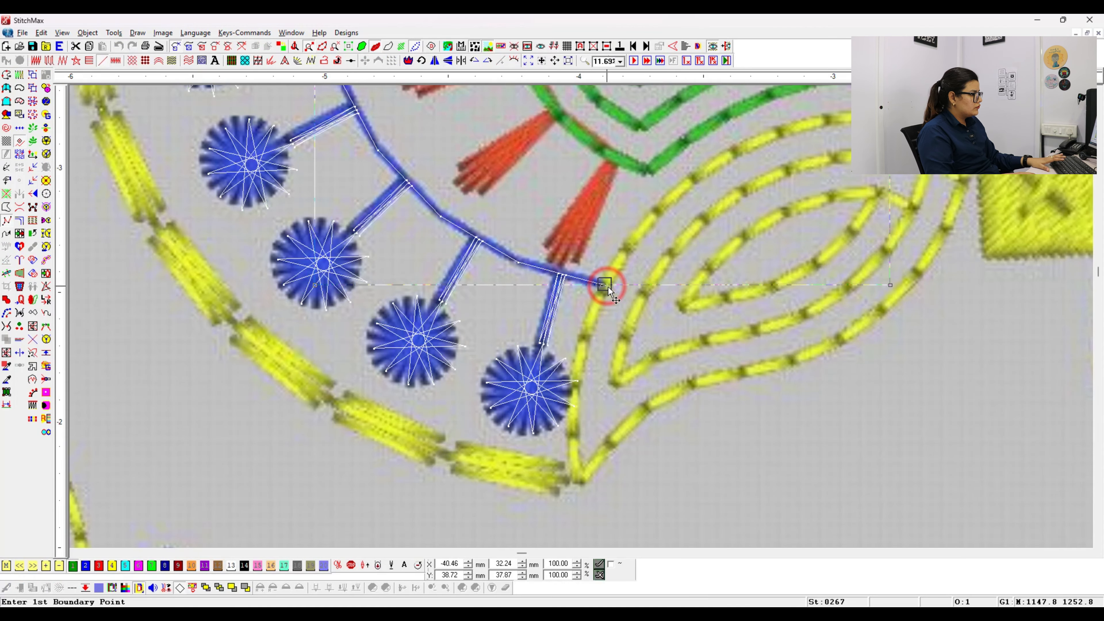
pyautogui.scroll(5, 606, 285)
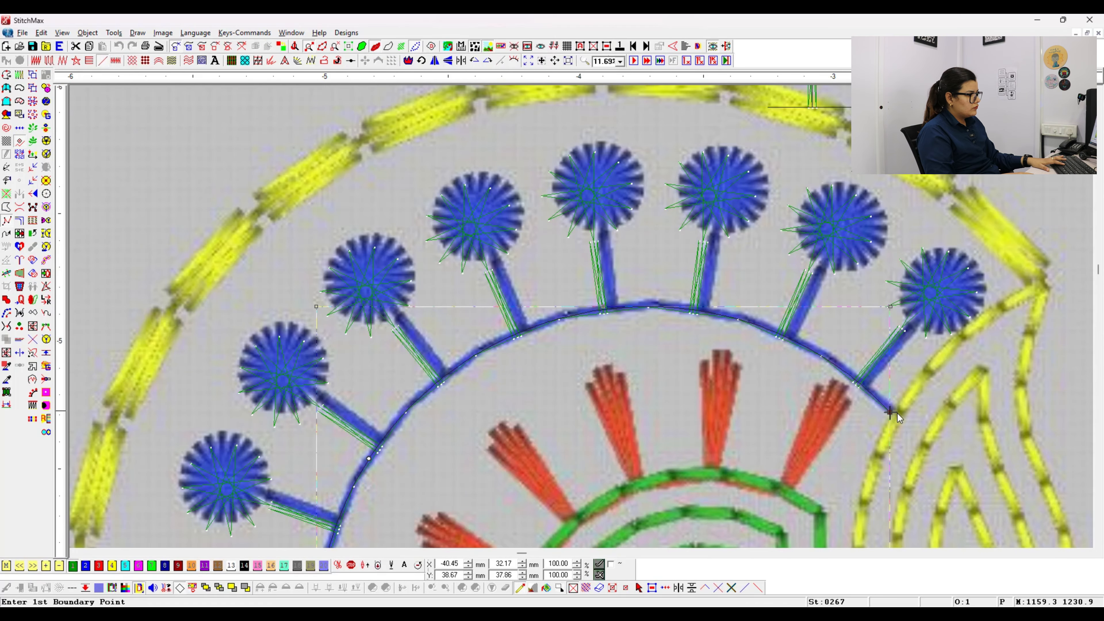
pyautogui.moveTo(890, 412); pyautogui.dragTo(904, 424)
pyautogui.press('Escape')
pyautogui.scroll(-6, 882, 430)
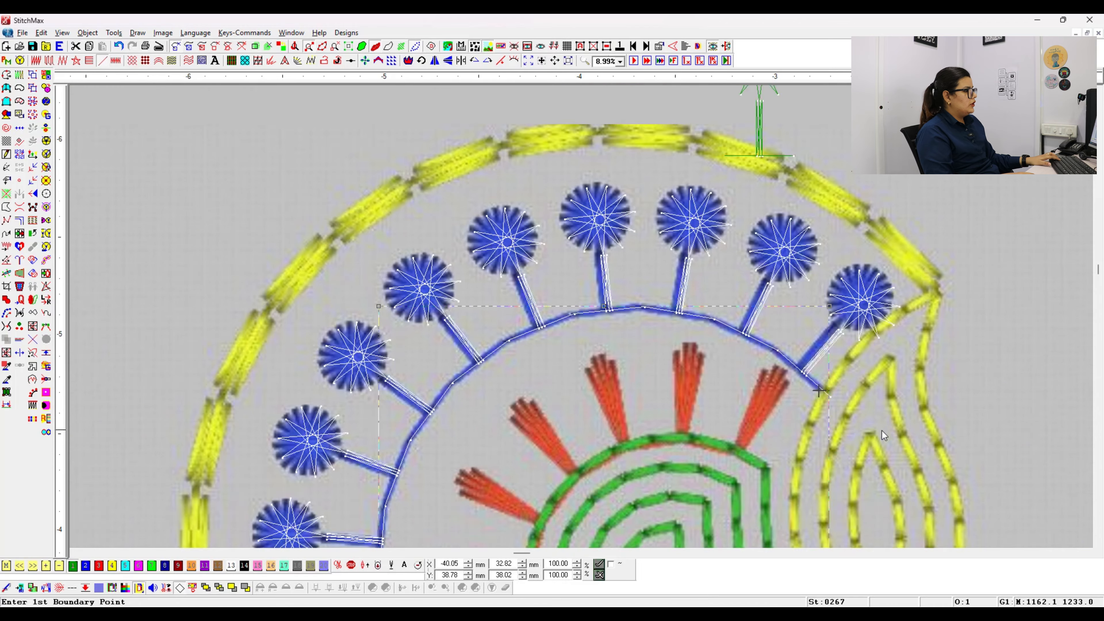
pyautogui.click(792, 280)
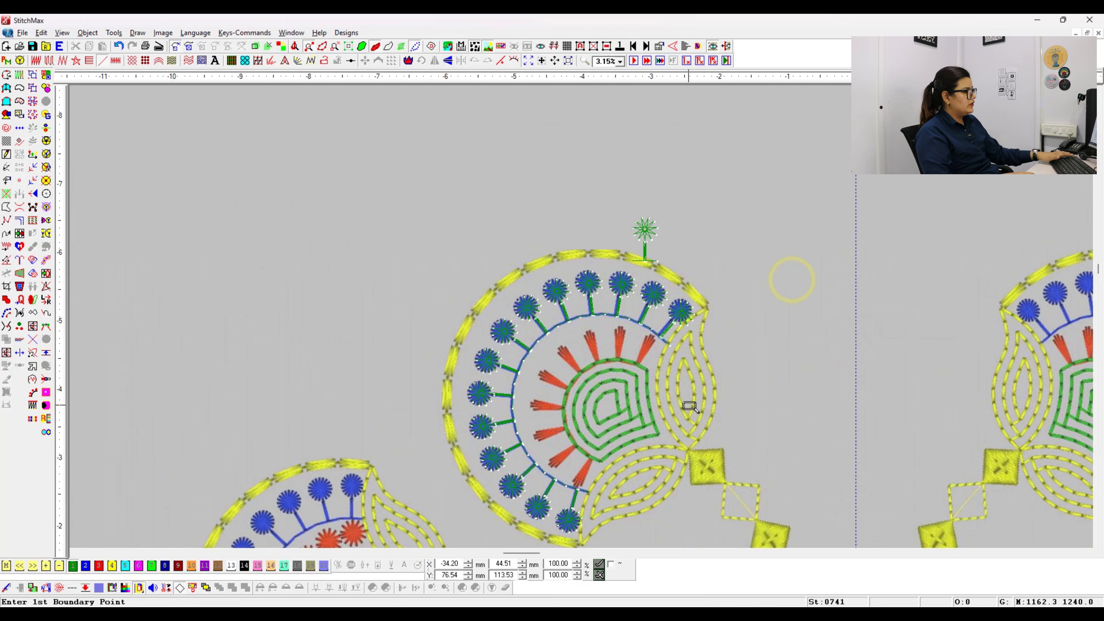